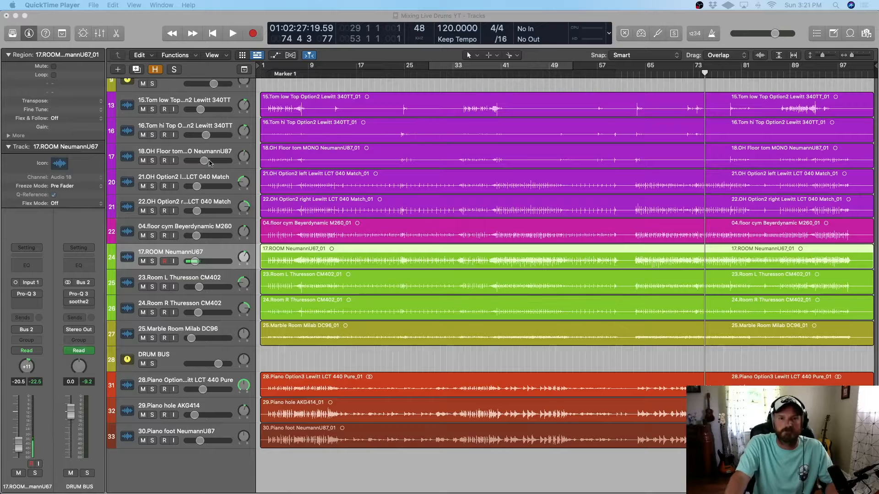
- Switch to Logic Pro, show the mixer, and solo the 17.ROOM NeumannU67 channel
scroll(391, 451, "down", 1)
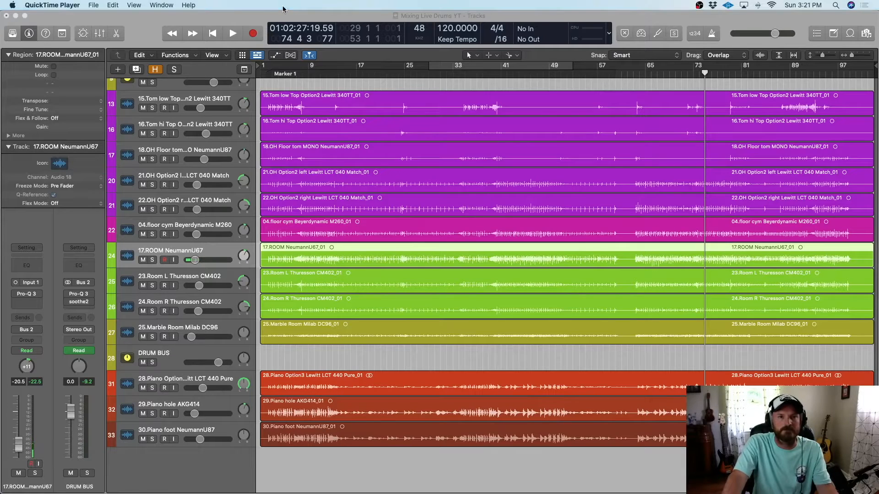
left_click(244, 27)
key("x")
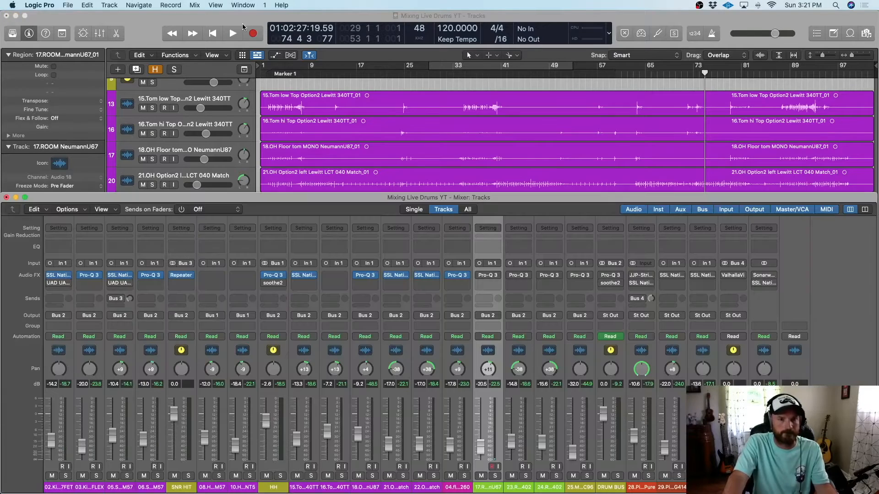
left_click_drag(494, 202, 499, 188)
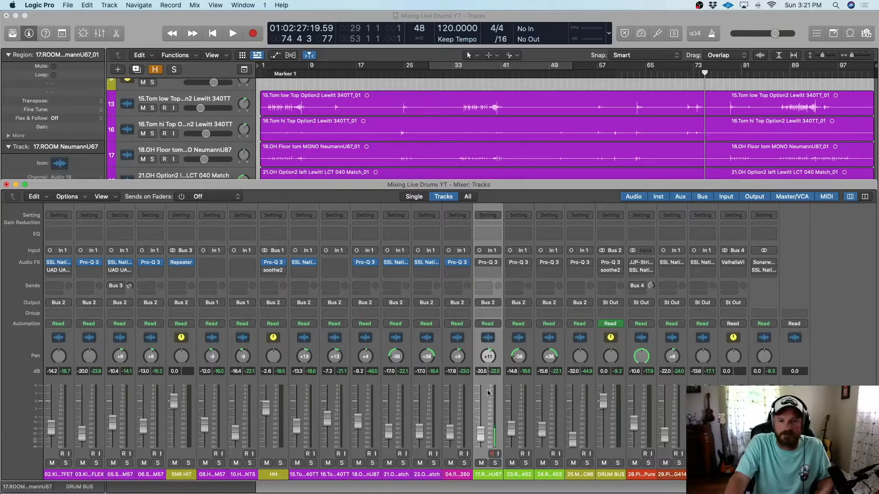
left_click(496, 464)
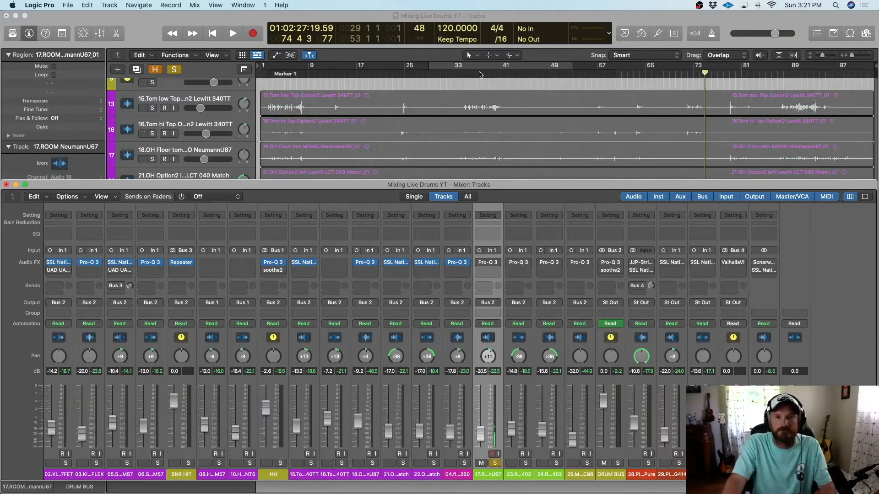
- Set the cycle range from bar 29 to bar 62 and play the soloed room microphone
left_click(471, 64)
left_click_drag(572, 67, 626, 70)
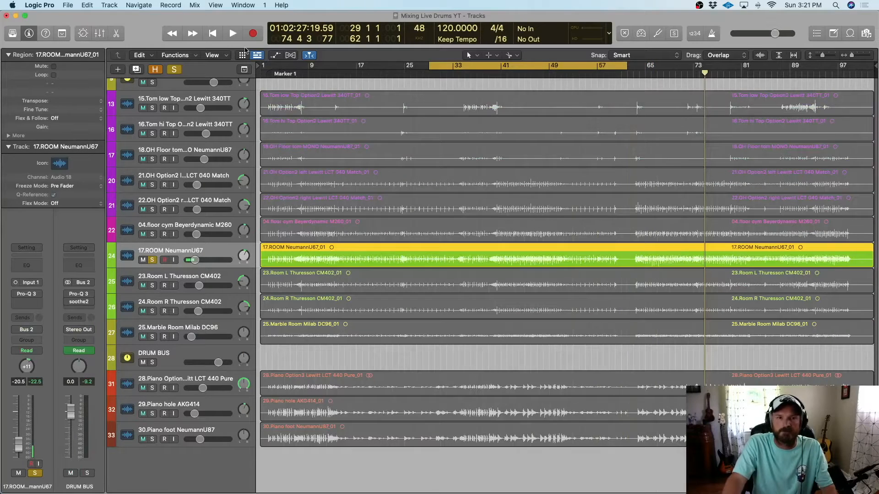
key("space")
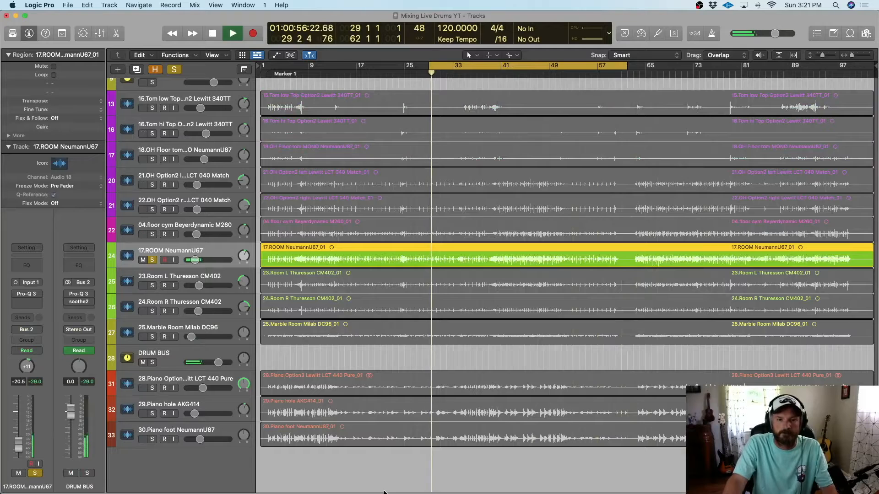
- Examine the frequency, gain and Q settings of each Pro-Q 3 band on the 17.ROOM NeumannU67 channel
mouse_move(403, 493)
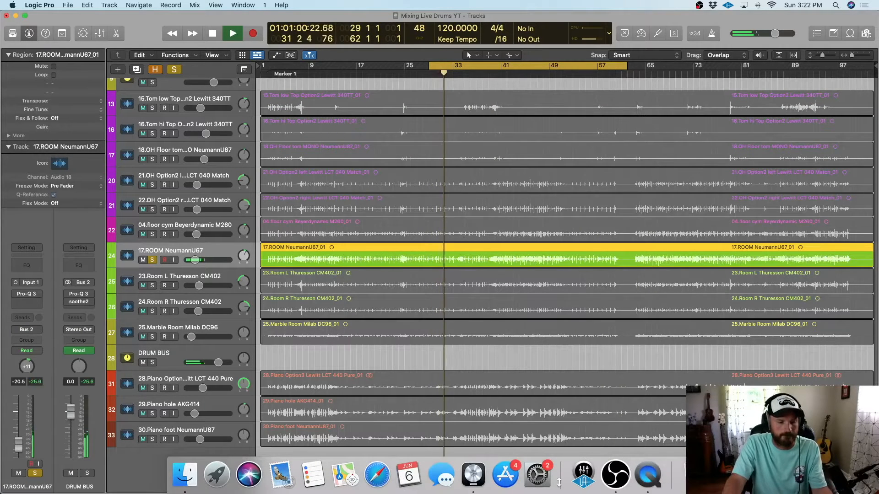
key("super+2")
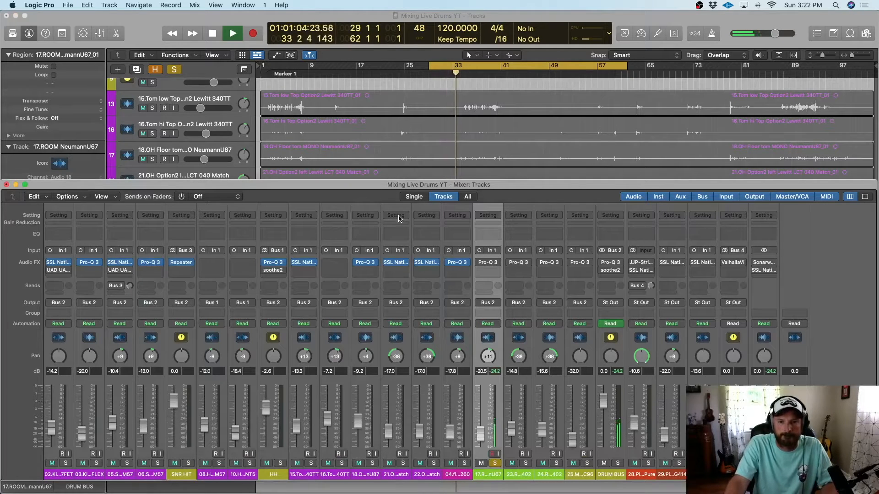
left_click(489, 264)
key("space")
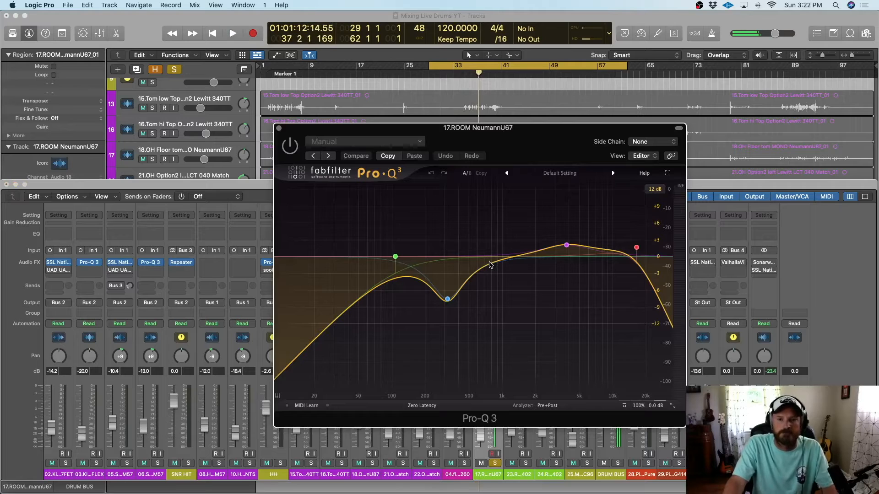
mouse_move(397, 241)
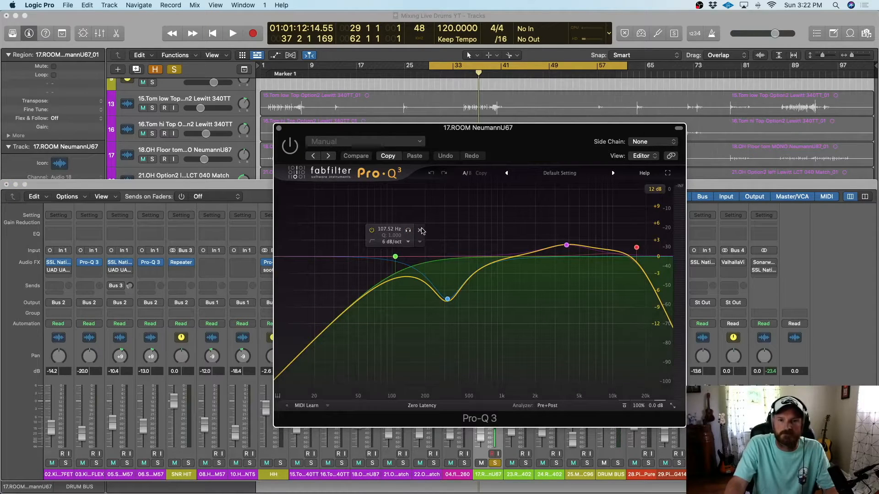
mouse_move(455, 294)
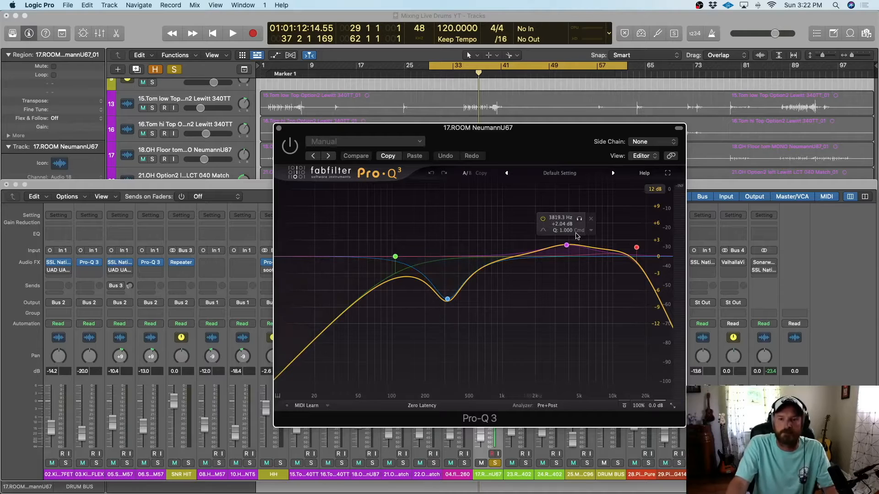
mouse_move(396, 257)
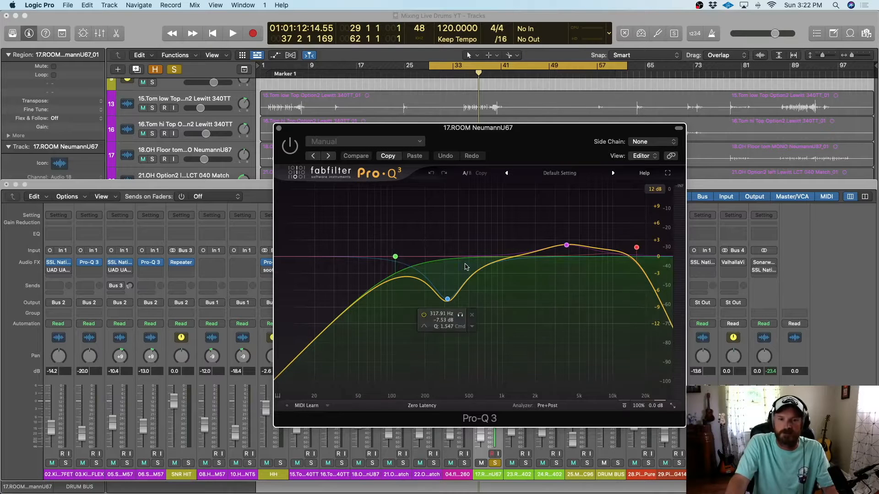
mouse_move(566, 246)
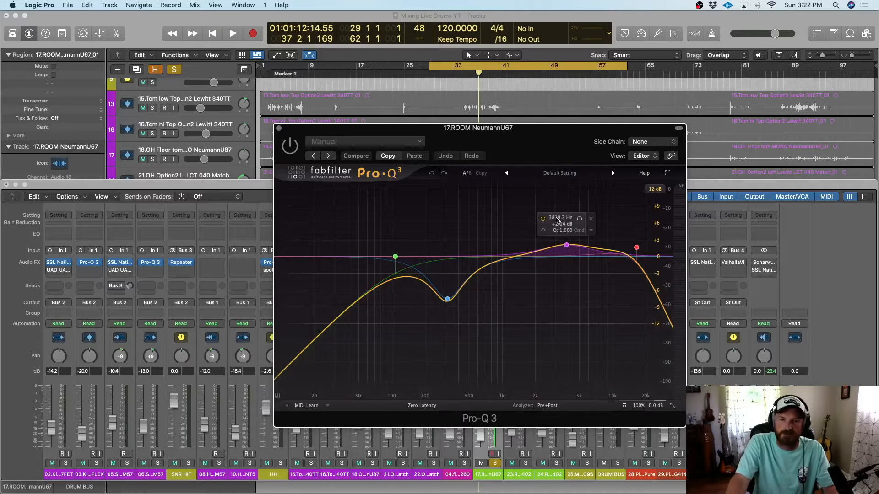
mouse_move(636, 248)
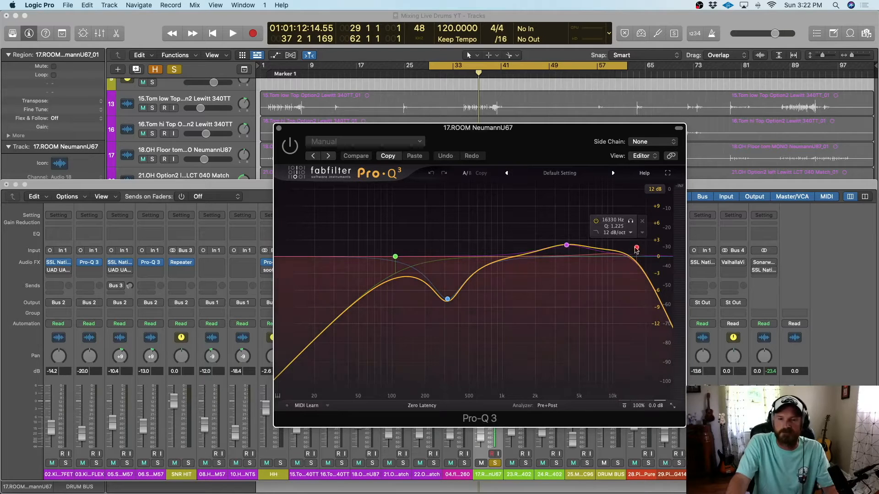
left_click(279, 128)
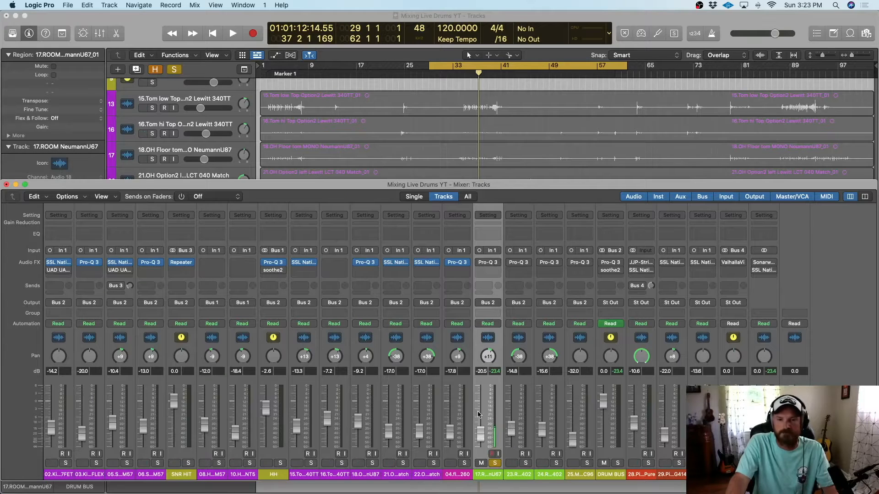
- Turn on the Pro-Q 3 on the 17.ROOM NeumannU67 channel while playing back the cycle
key("space")
left_click(489, 262)
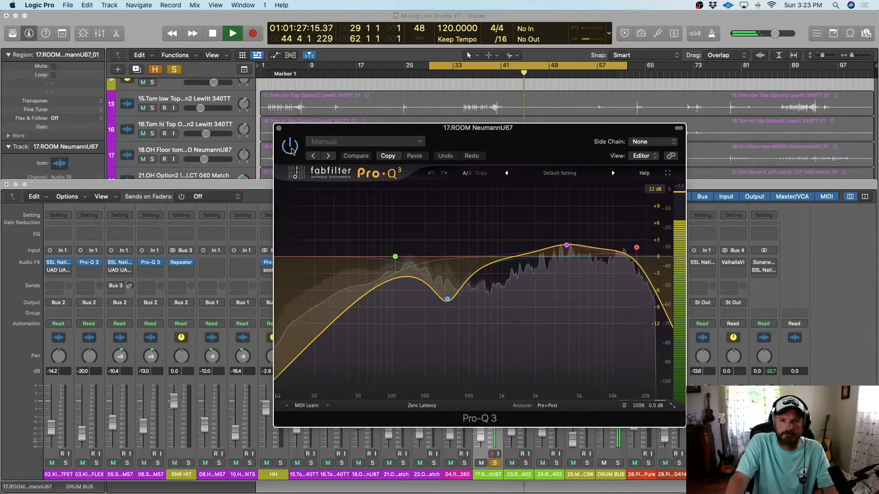
key("space")
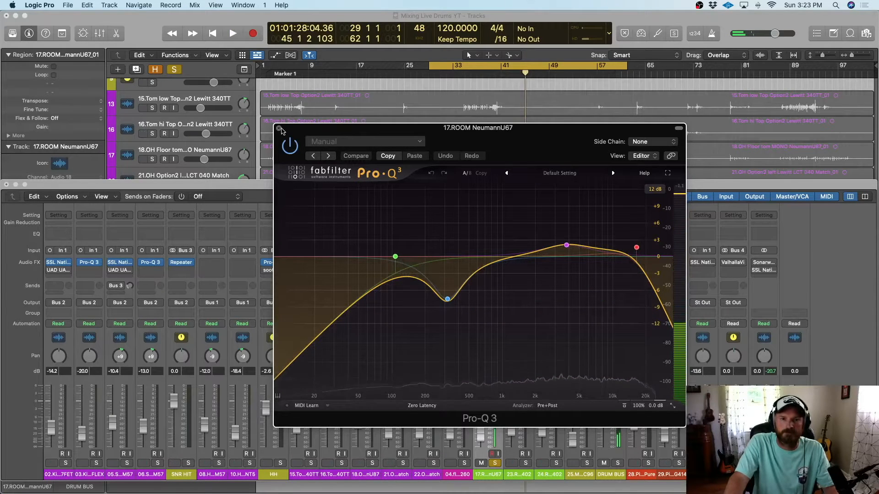
left_click(279, 128)
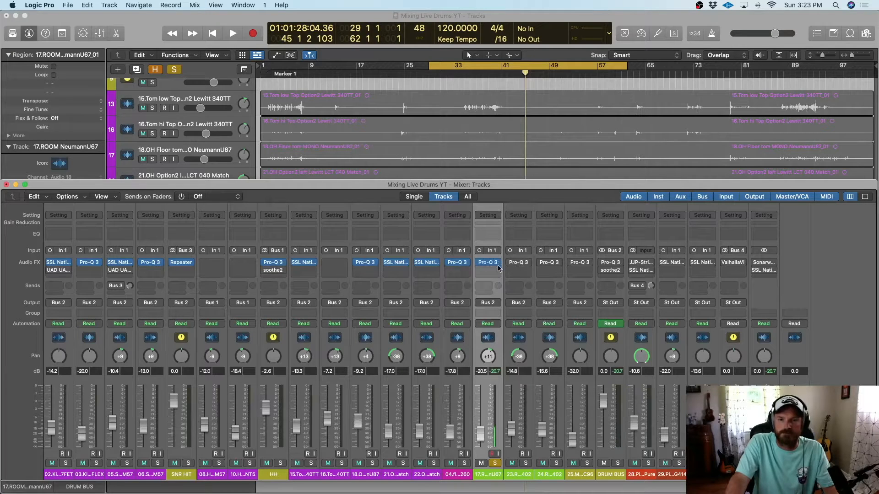
- Move the solo from 17.ROOM NeumannU67 to the 23.Room L and 24.Room R Thuresson CM402 tracks and play them
left_click(527, 384)
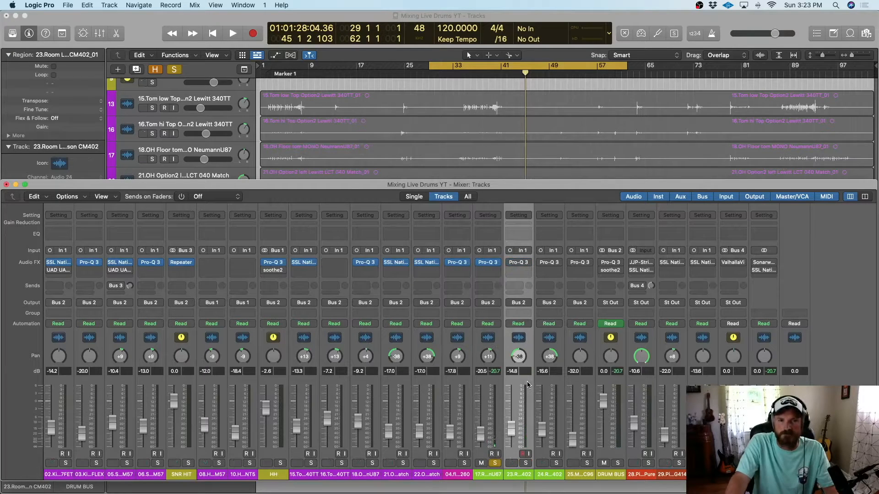
left_click(7, 185)
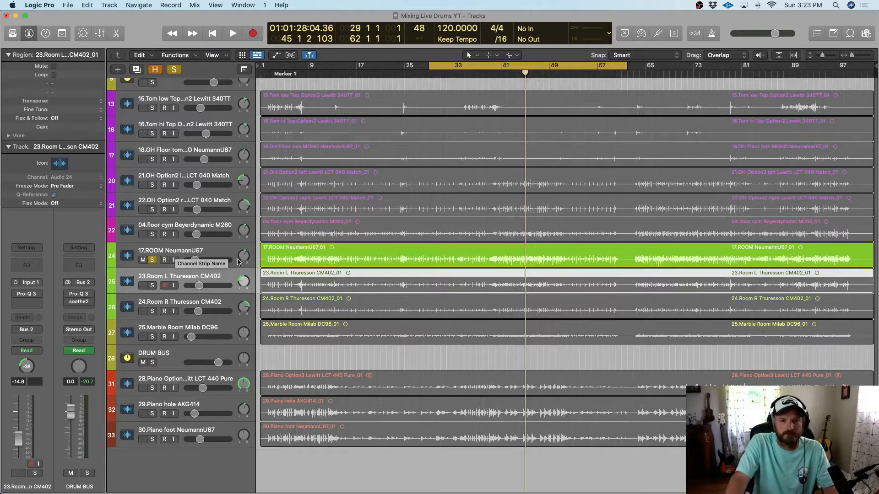
left_click(152, 260)
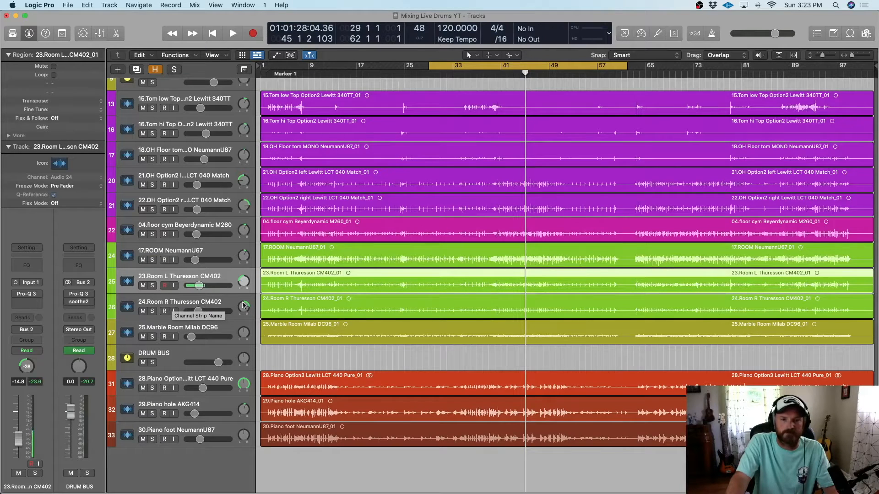
left_click(153, 287)
left_click(153, 312)
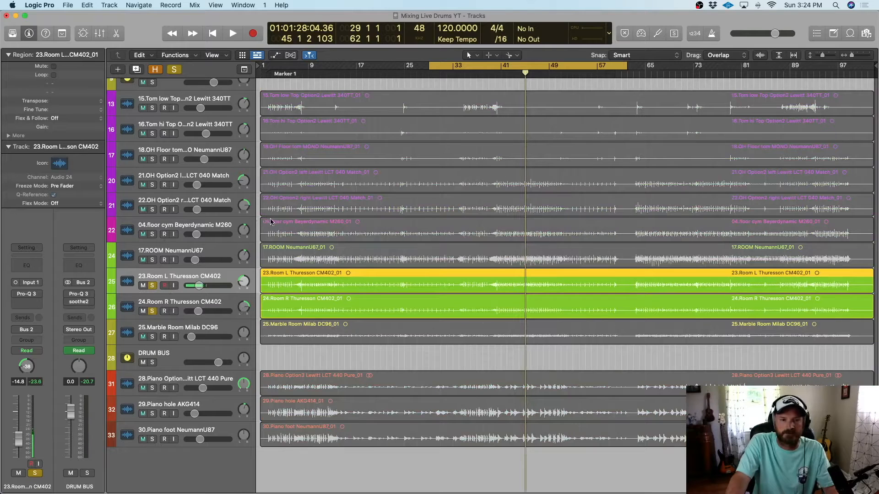
key("space")
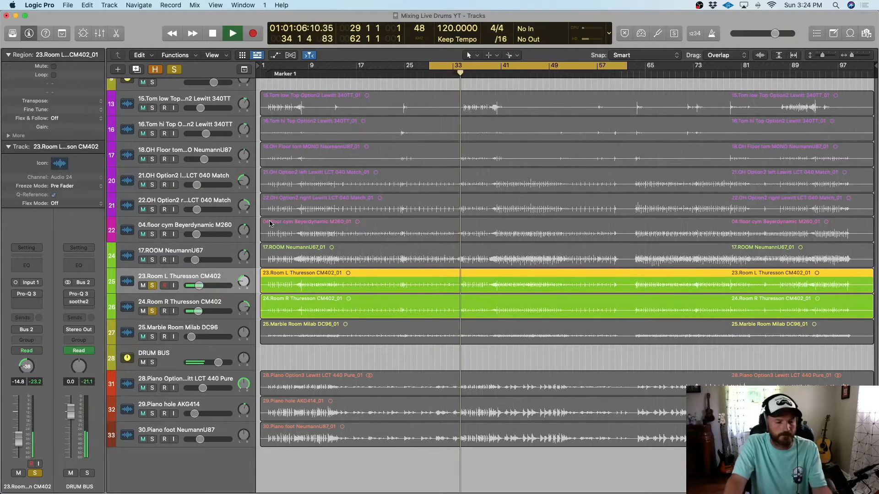
- Open the Pro-Q 3 equalizers of the 23.Room L and 24.Room R Thuresson CM402 channels and arrange them side by side
key("x")
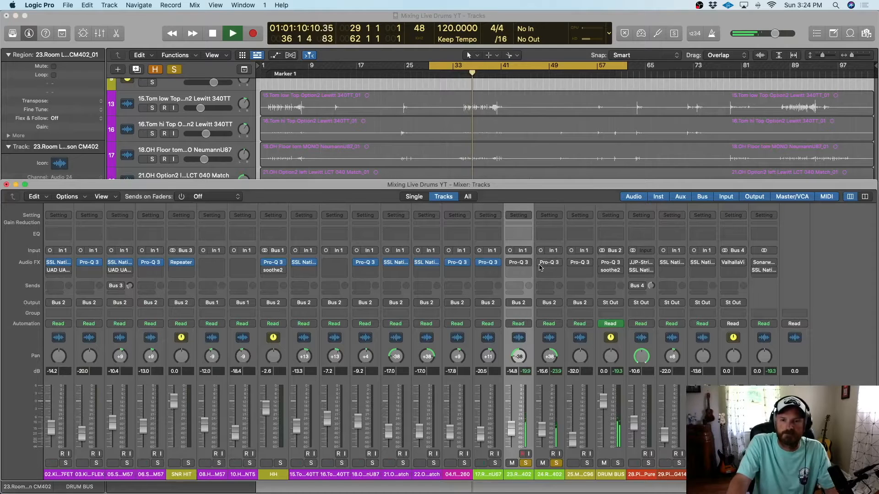
left_click(520, 264)
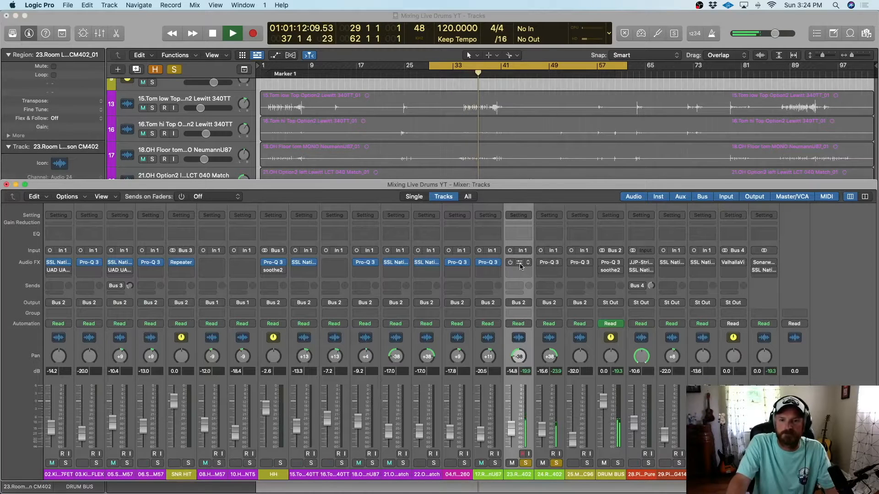
left_click_drag(460, 128, 235, 103)
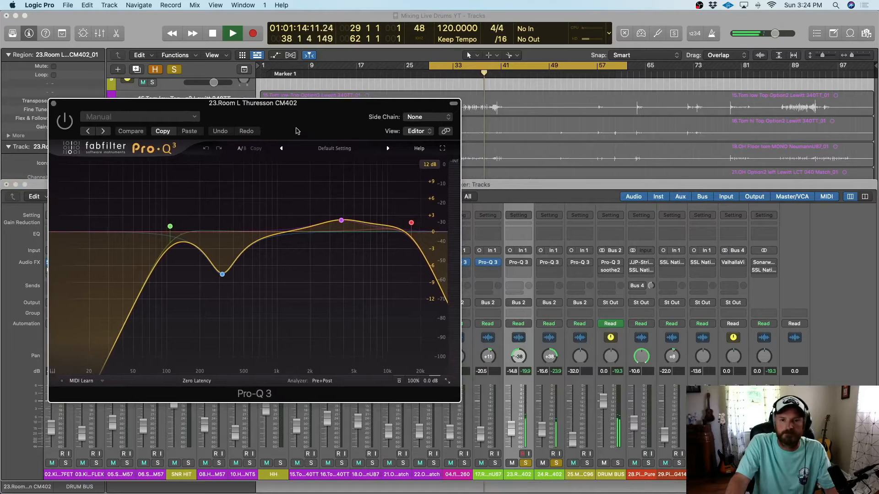
left_click(543, 268)
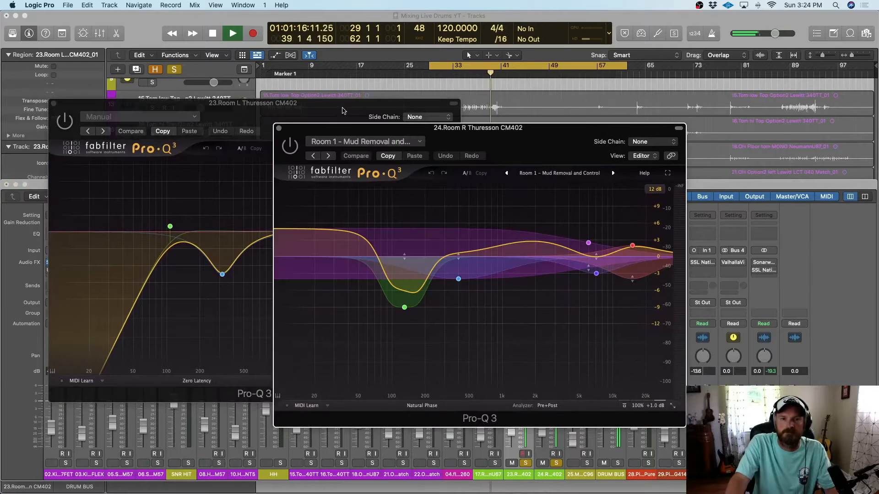
left_click_drag(342, 111, 314, 102)
left_click_drag(484, 137, 641, 100)
mouse_move(337, 97)
left_mouse_down()
mouse_move(319, 86)
mouse_move(326, 89)
left_mouse_up()
left_click_drag(476, 93, 474, 91)
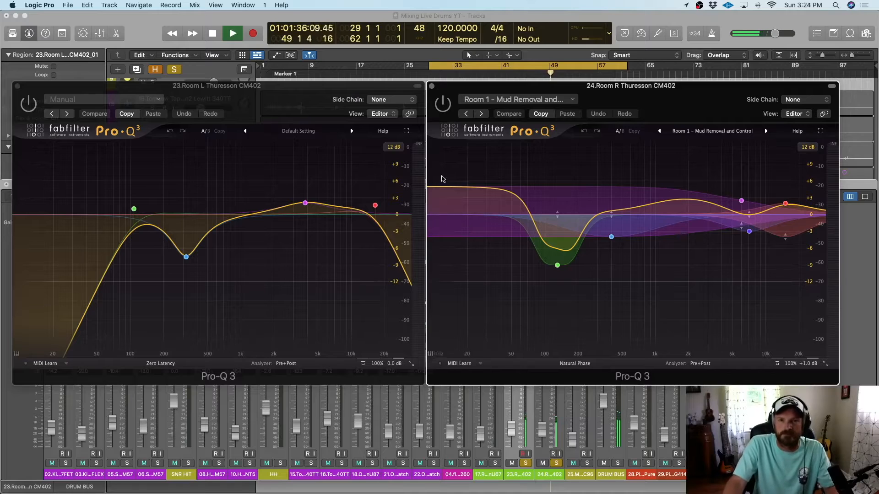
- Turn on the Pro-Q 3 equalizers of both Thuresson room channels during playback
left_click(32, 112)
left_click(443, 110)
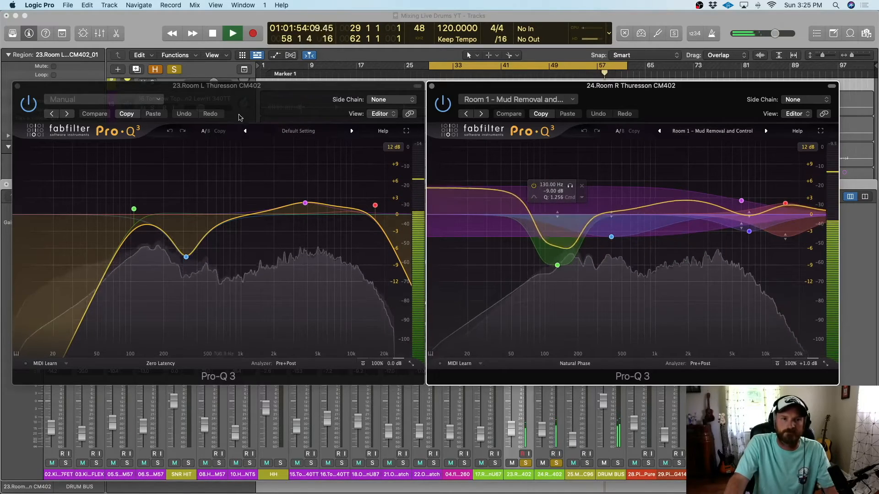
left_click(227, 99)
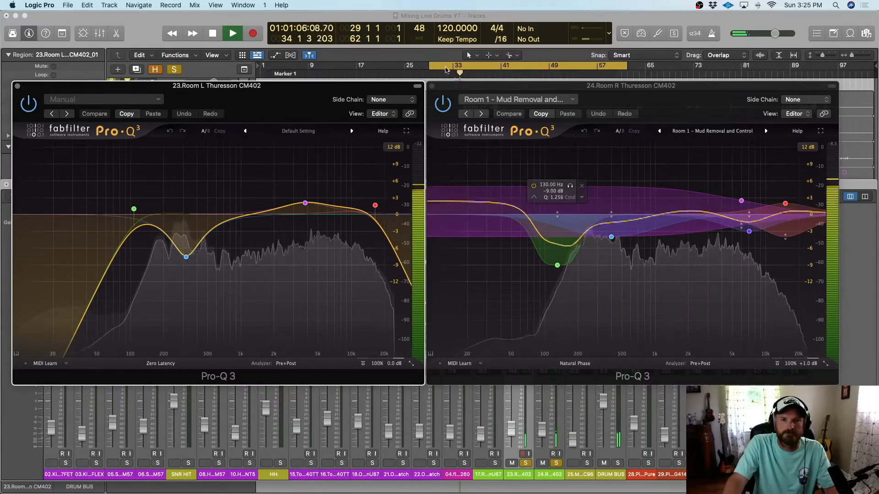
- Compare the room pair with both equalizers bypassed and re-enabled, and close both plug-in windows
left_click(443, 105)
left_click(28, 103)
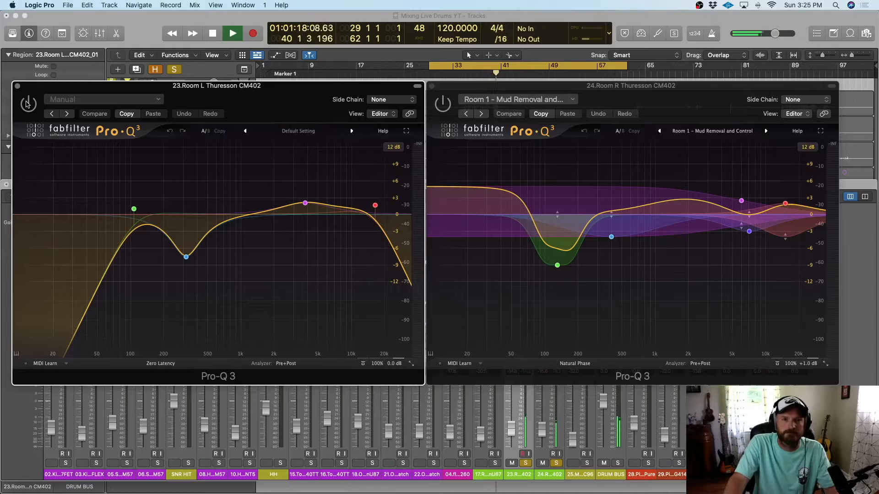
left_click(449, 113)
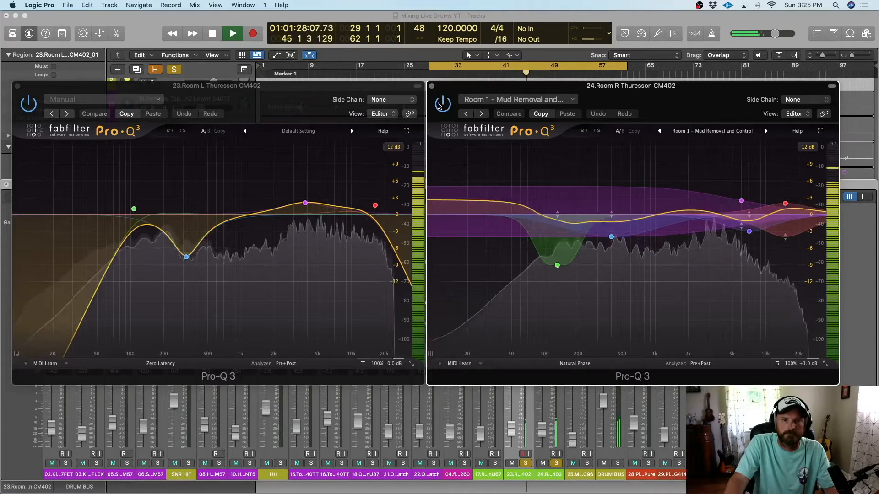
left_click(17, 85)
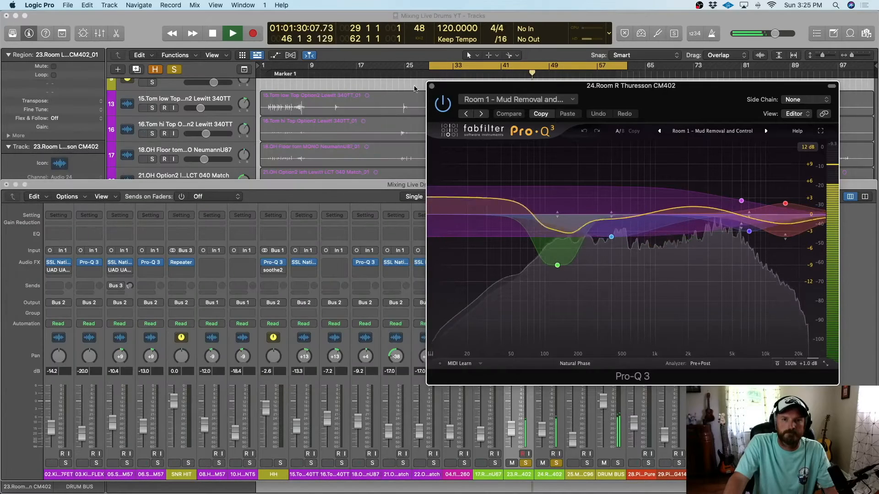
left_click(431, 86)
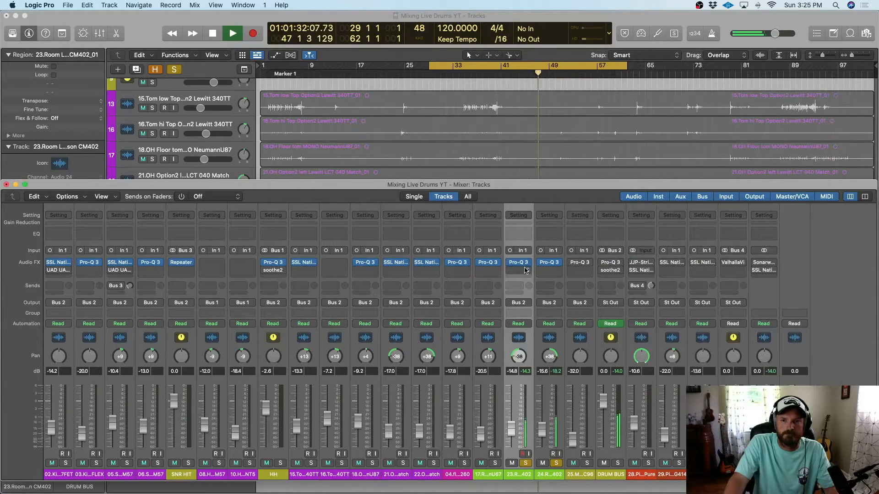
- Select both Thuresson room channels, stop playback, and review the Pro-Q 3 curve of the 23.Room L Thuresson CM402 channel
left_click(539, 317, "shift")
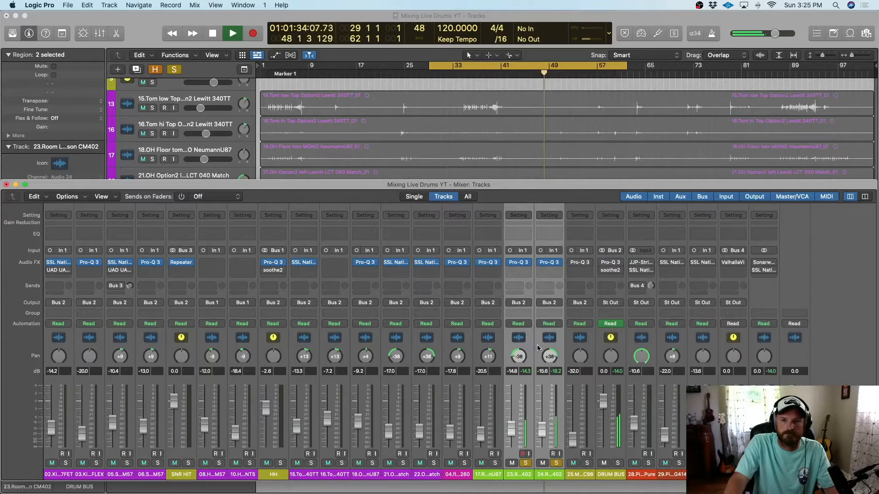
mouse_move(511, 265)
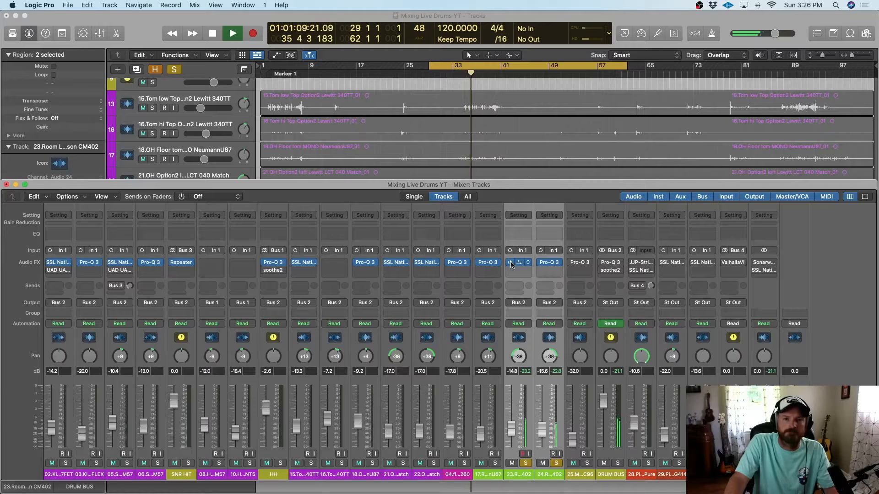
key("space")
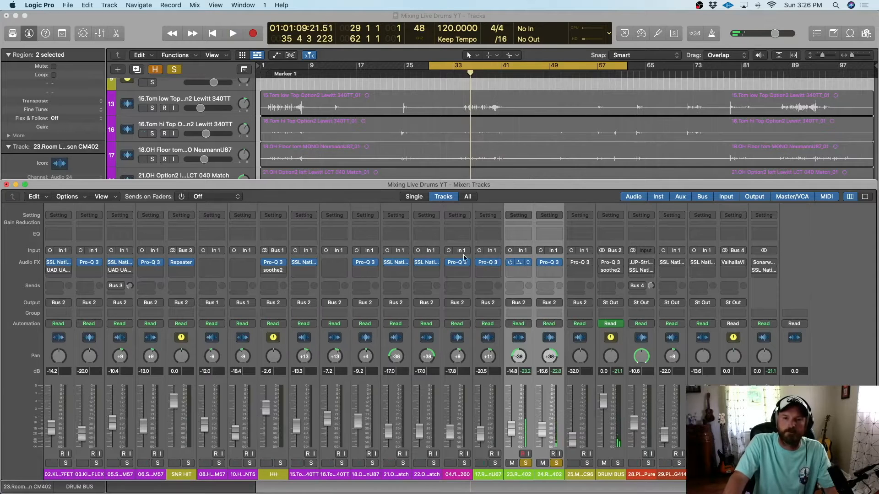
left_click(513, 265)
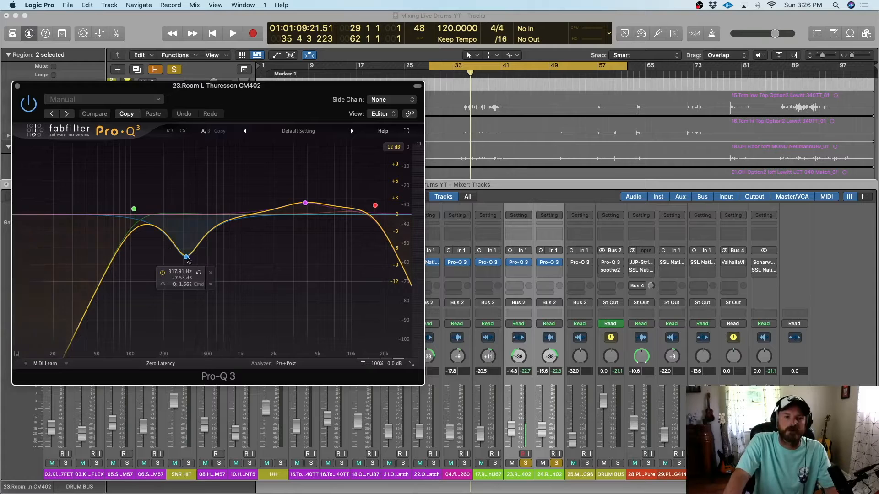
left_click(17, 87)
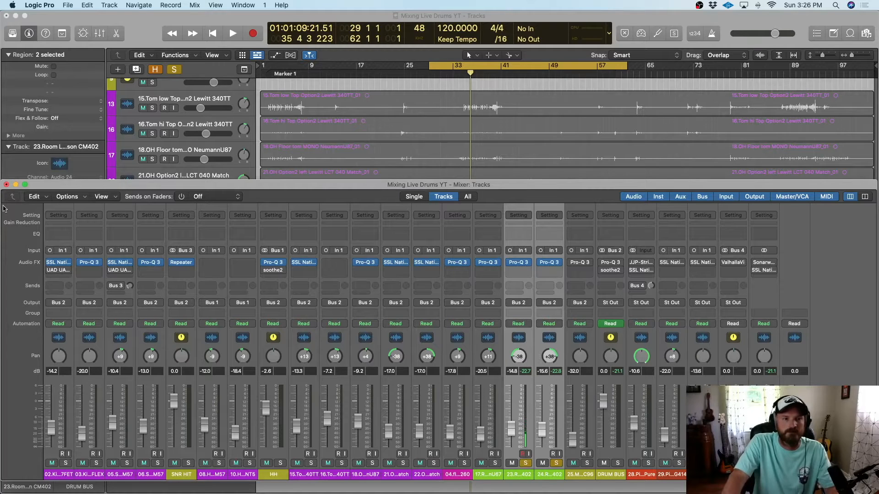
- Close the mixer and remove the solo from the 23.Room L and 24.Room R Thuresson CM402 tracks
left_click(6, 185)
left_click(152, 285)
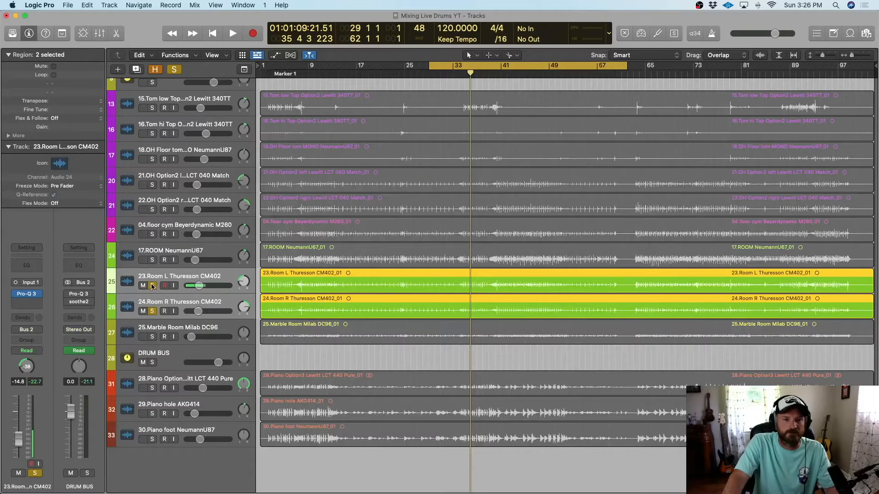
left_click(155, 310)
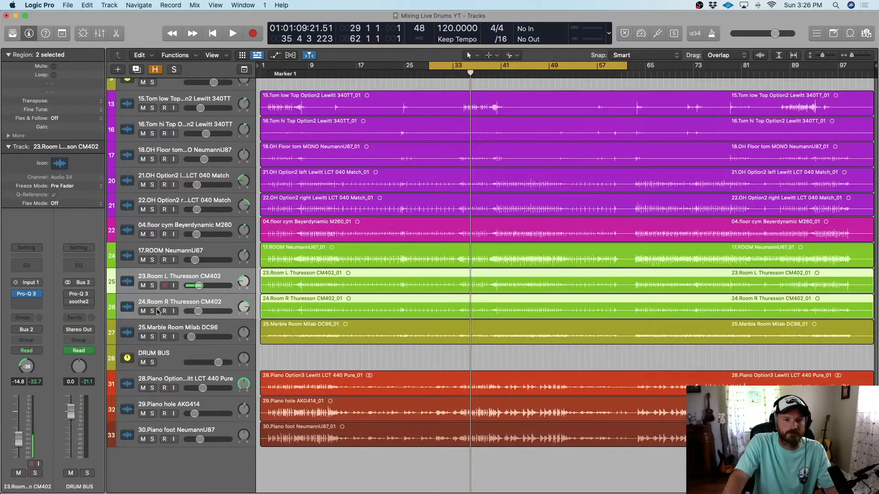
- Solo the 25.Marble Room Milab DC96 channel in the mixer during playback and raise its fader to -11.0 dB
left_click(169, 329)
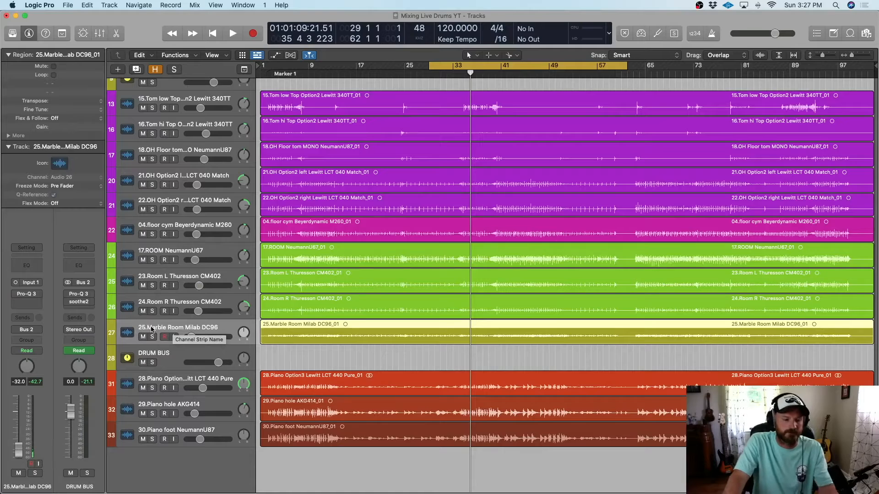
key("super+2")
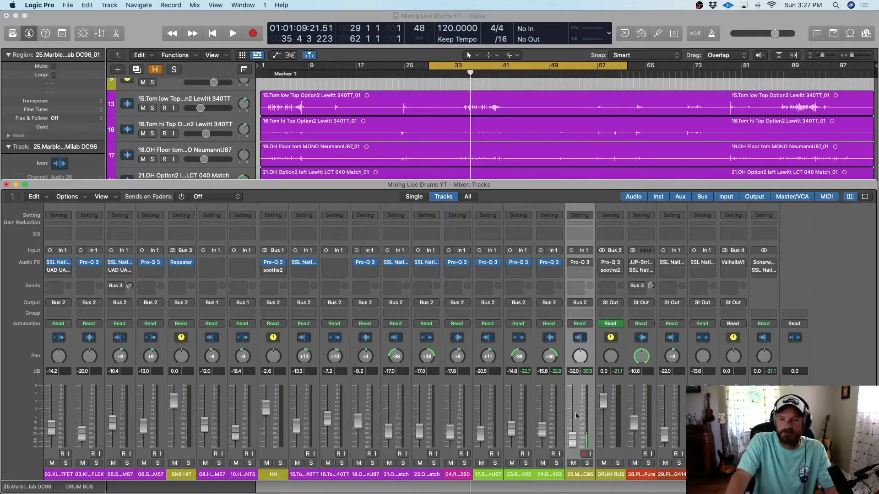
mouse_move(575, 268)
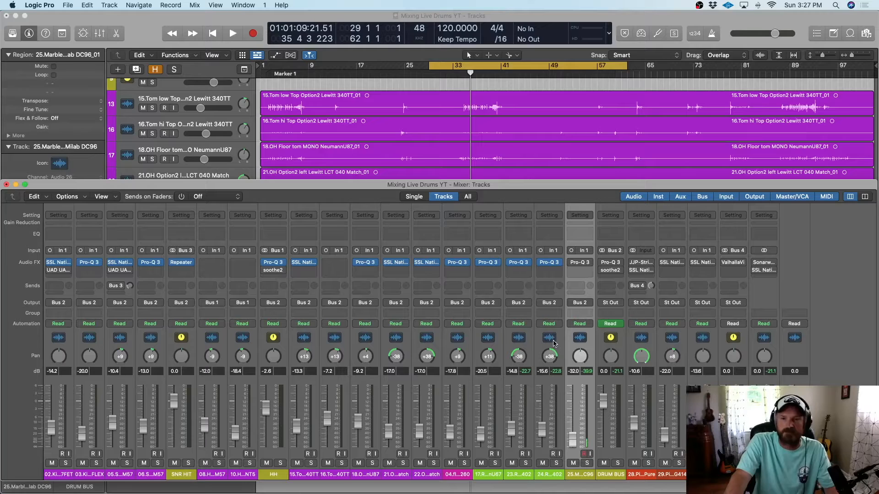
key("space")
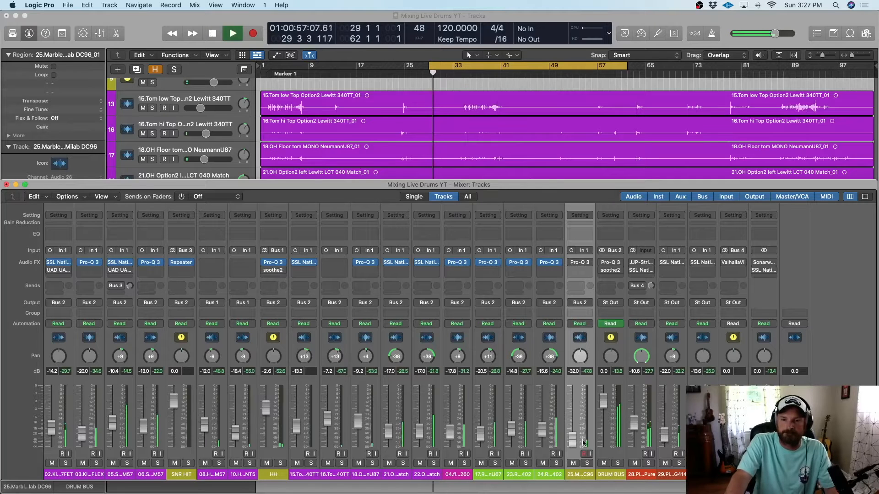
left_click(588, 464)
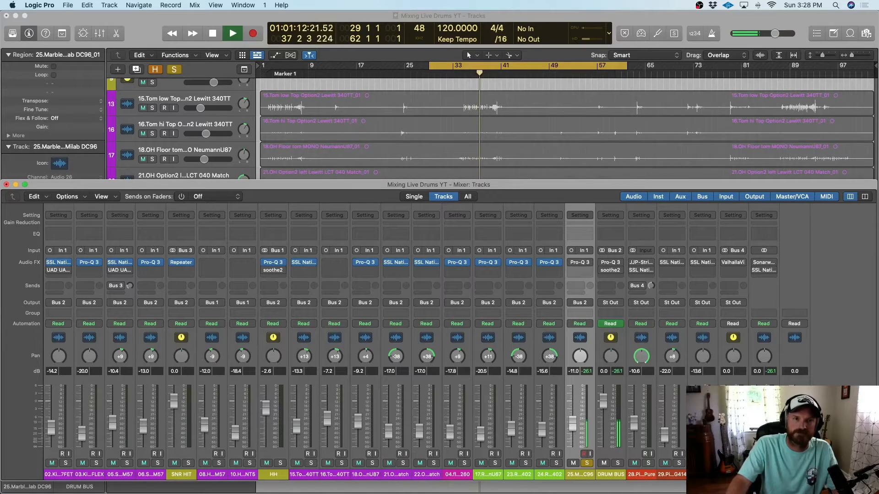
- Clear the solo, close the mixer, and audition the marble room microphone within the full mix
left_click(174, 70)
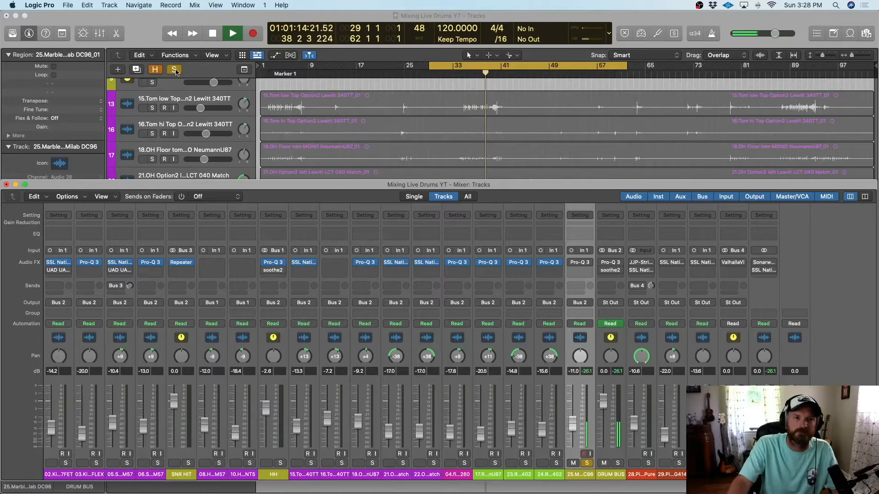
key("x")
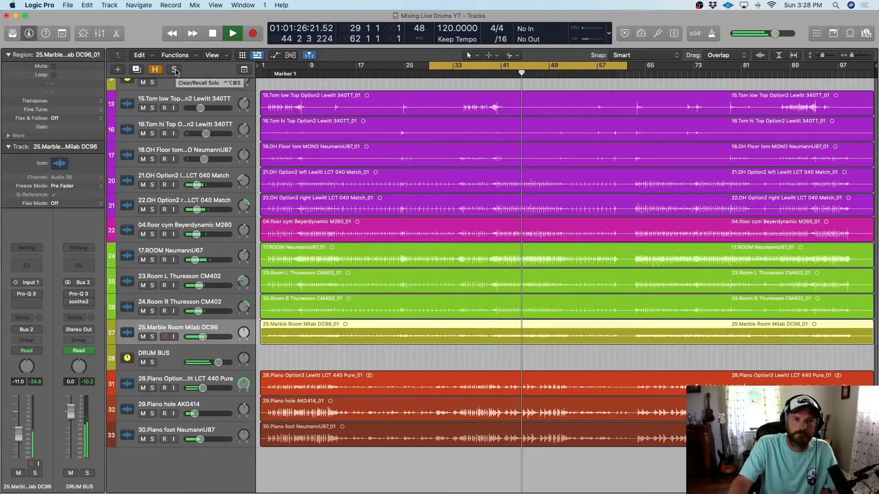
key("space")
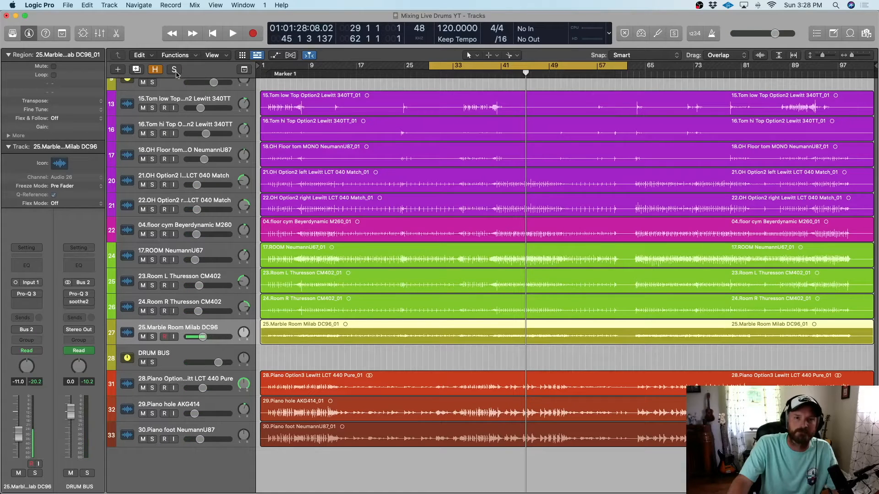
key("space")
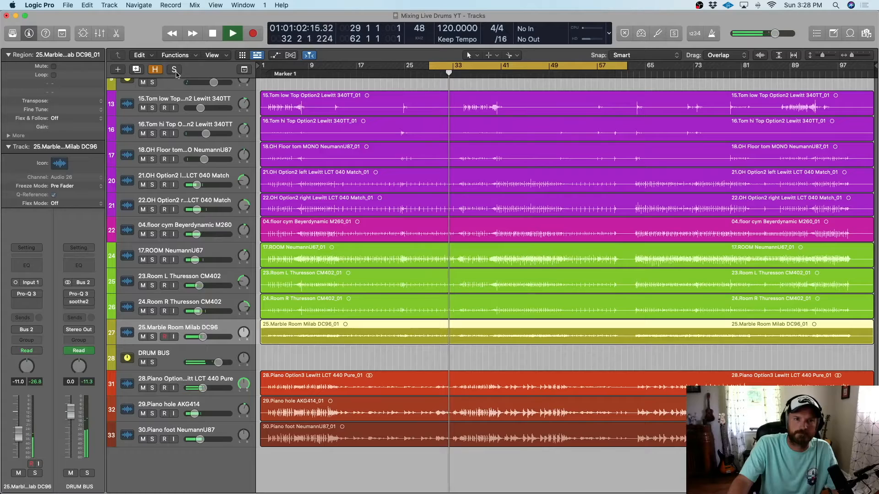
key("space")
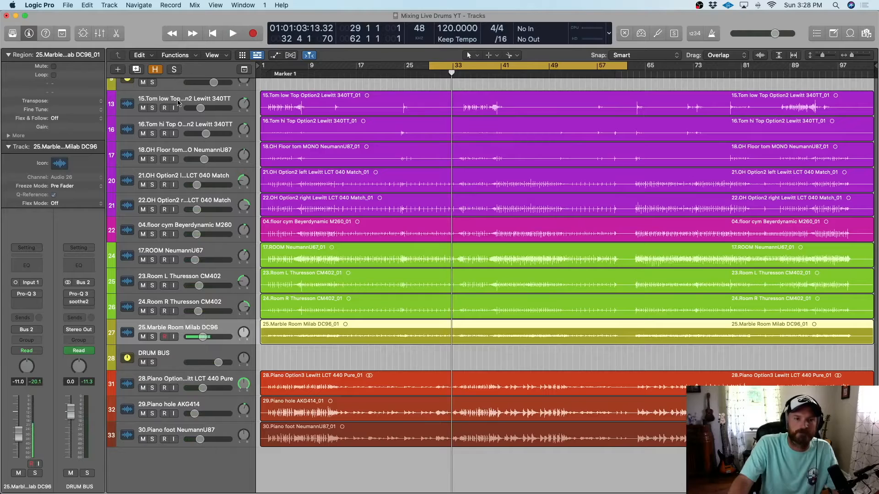
- Try the 25.Marble Room Milab DC96 volume at -25.5 dB and -6.8 dB against the full mix, and settle on -20.0 dB
left_click_drag(202, 335, 195, 337)
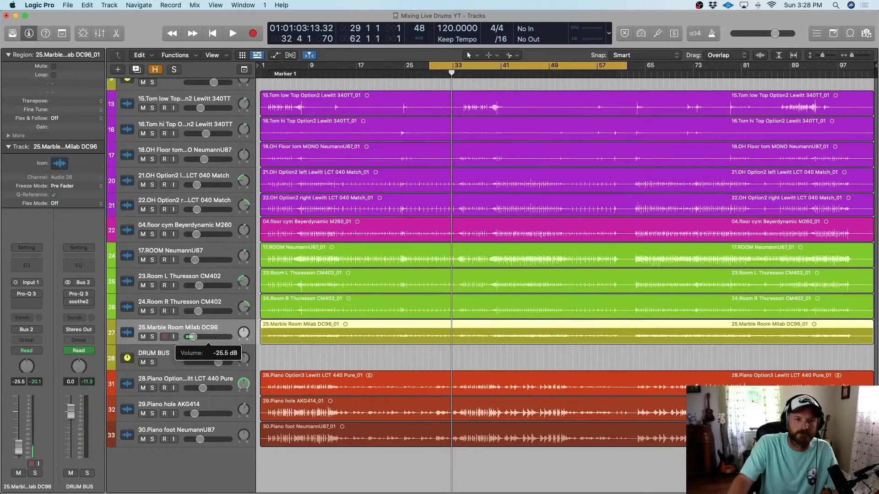
left_click(231, 34)
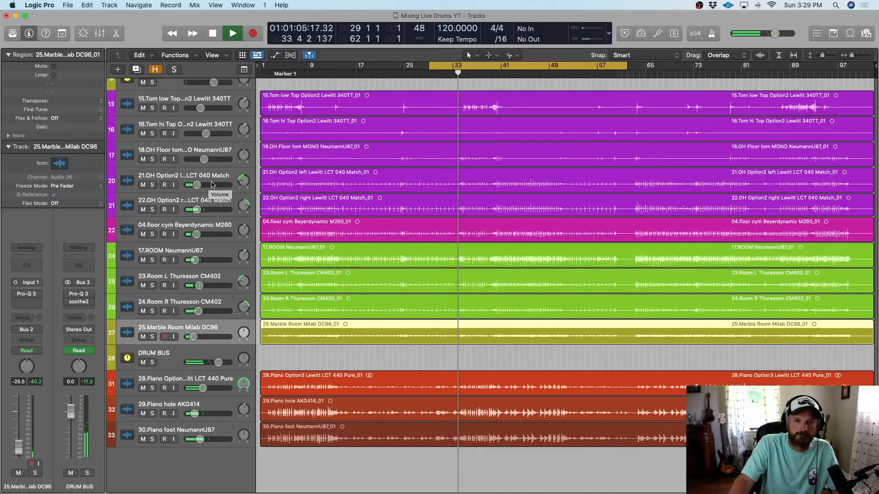
key("space")
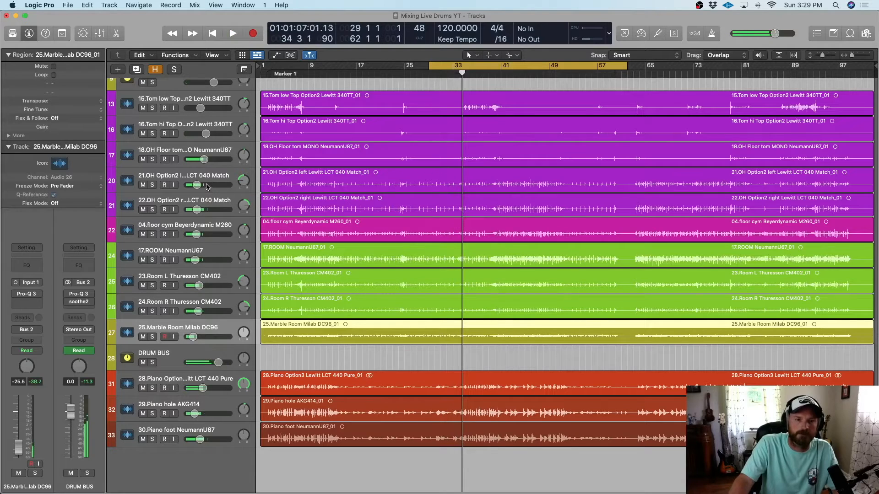
key("space")
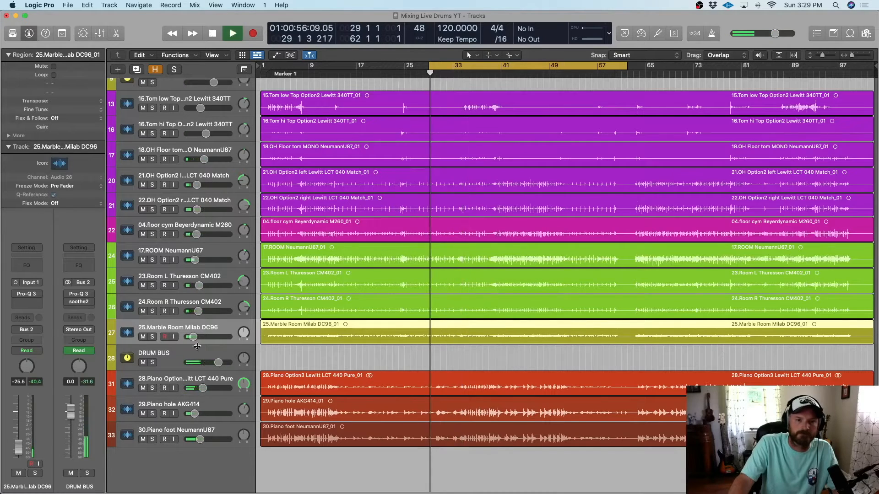
left_click_drag(193, 337, 207, 336)
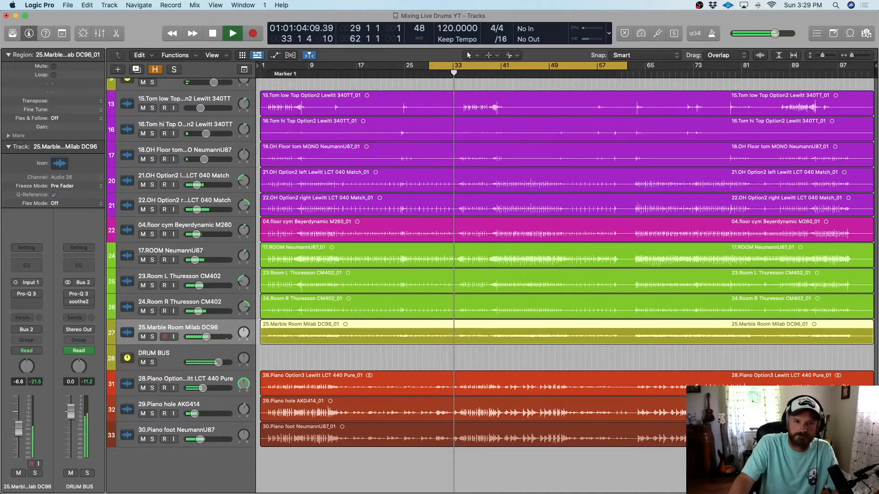
left_click_drag(207, 336, 196, 337)
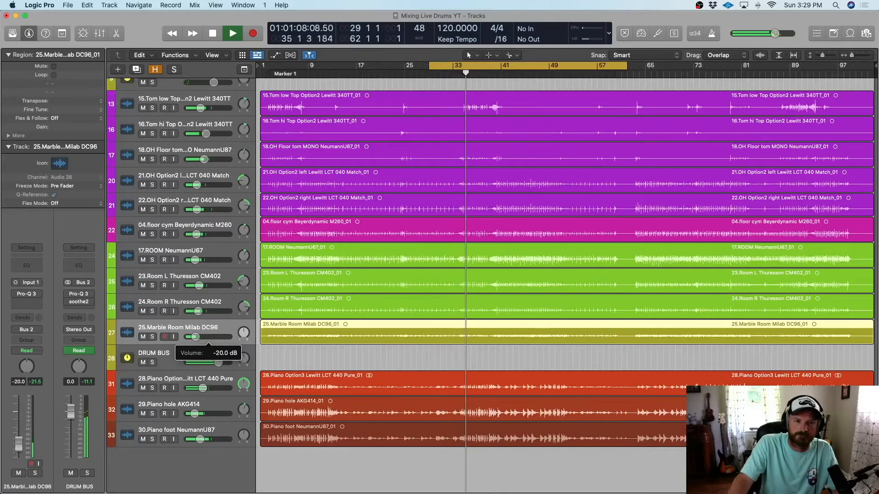
key("space")
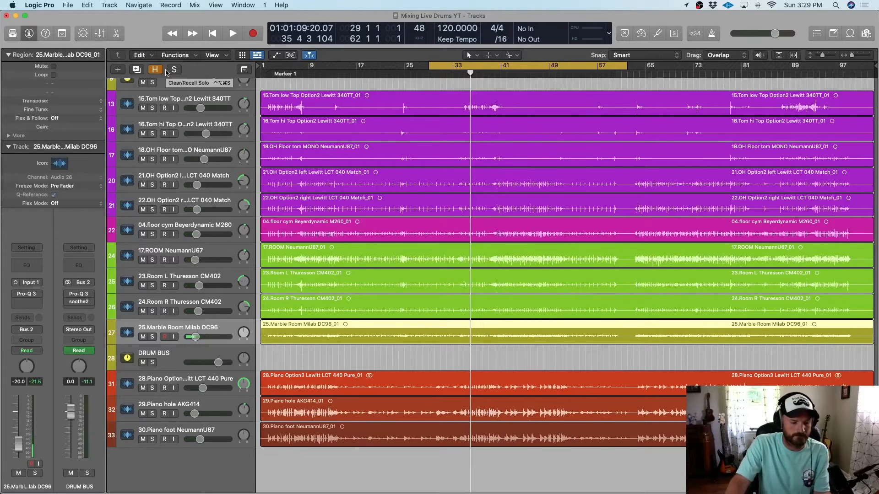
- Open and turn on the Pro-Q 3 equalizer of the 25.Marble Room Milab DC96 channel, and solo the channel during playback
key("x")
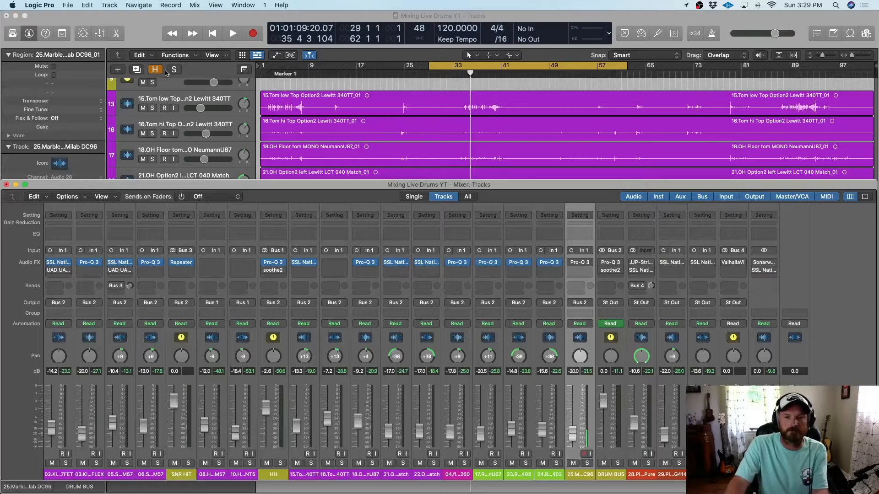
left_click(581, 265)
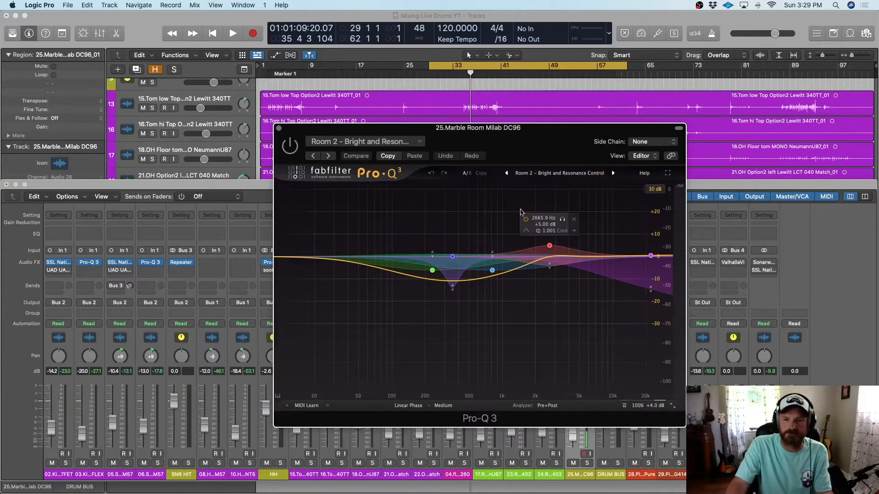
left_click(296, 151)
left_click_drag(537, 134, 504, 133)
mouse_move(518, 239)
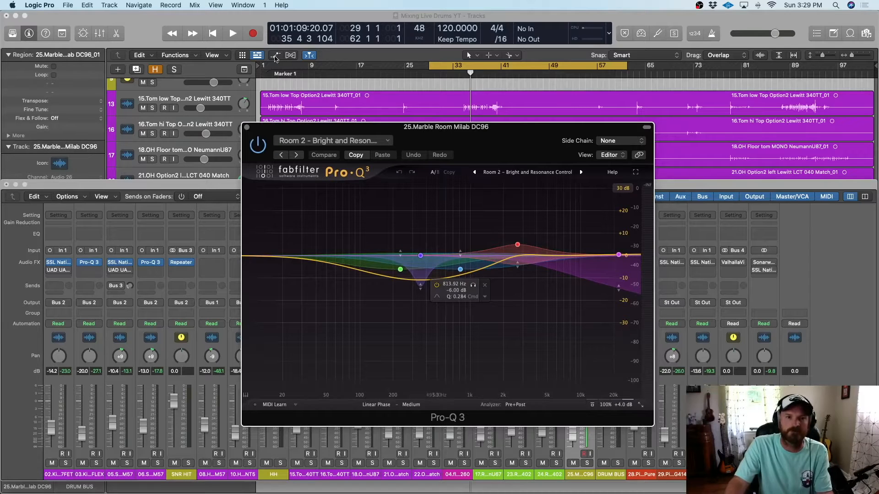
left_click(232, 35)
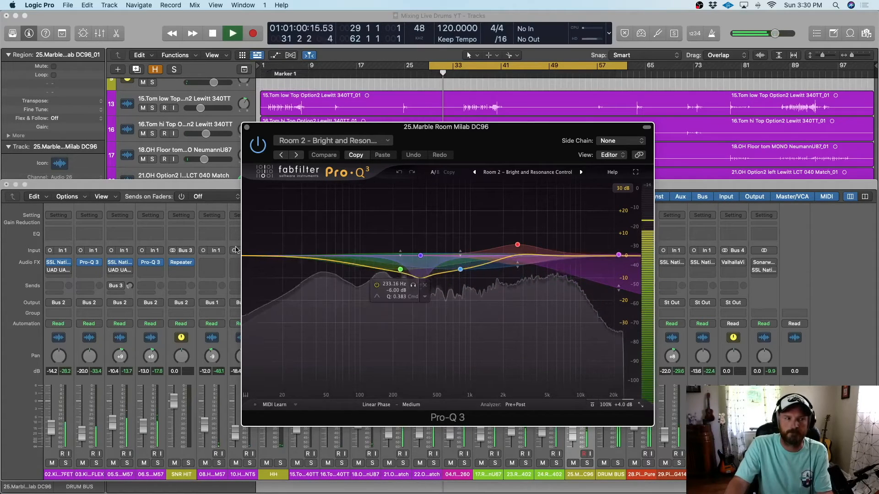
left_click(586, 464)
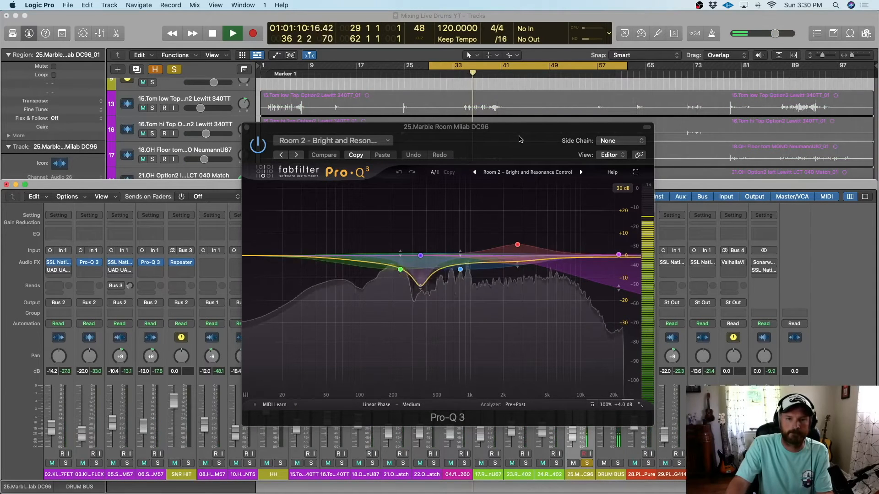
- Compare the soloed marble room channel with its Pro-Q 3 bypassed and re-enabled, close the plug-in window, and stop playback
left_click(256, 150)
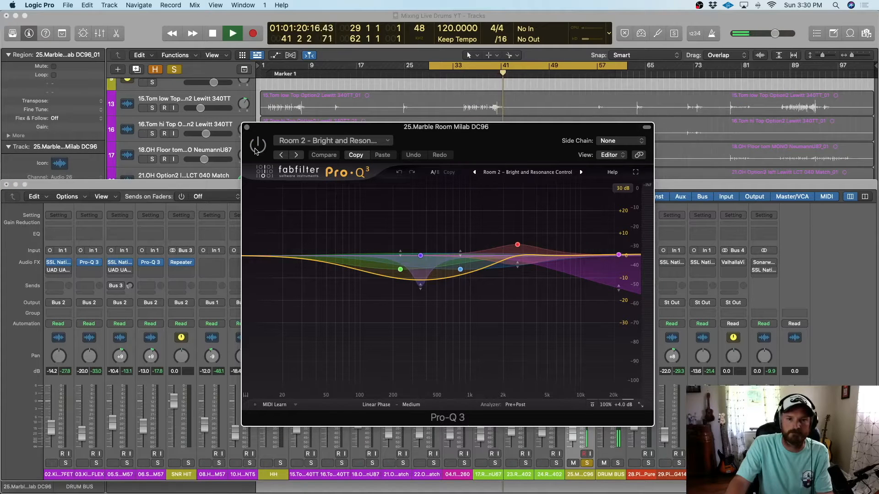
left_click(255, 150)
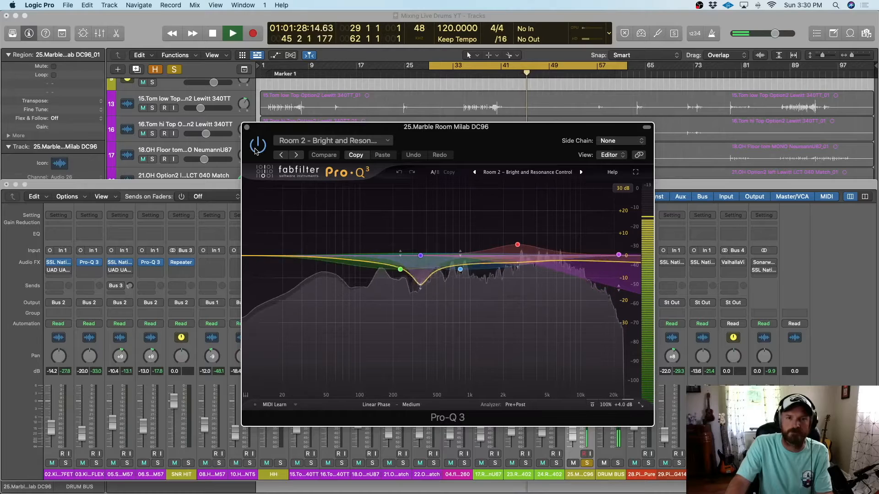
left_click(256, 150)
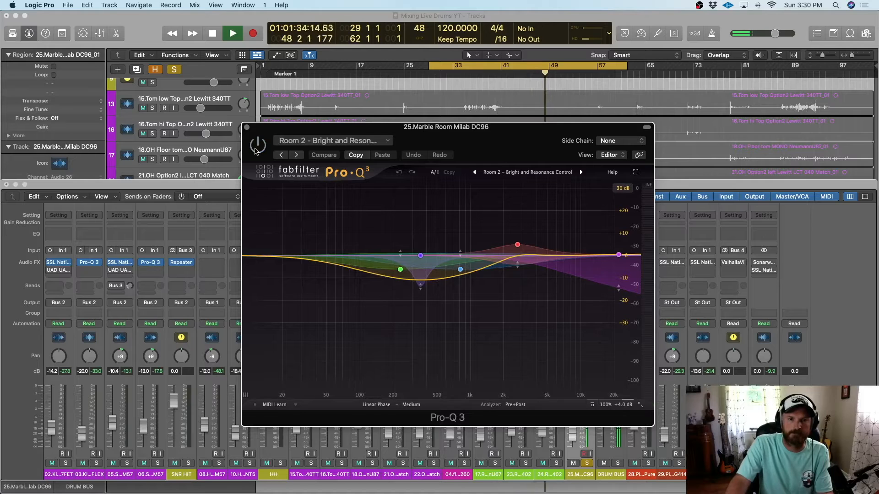
left_click(256, 150)
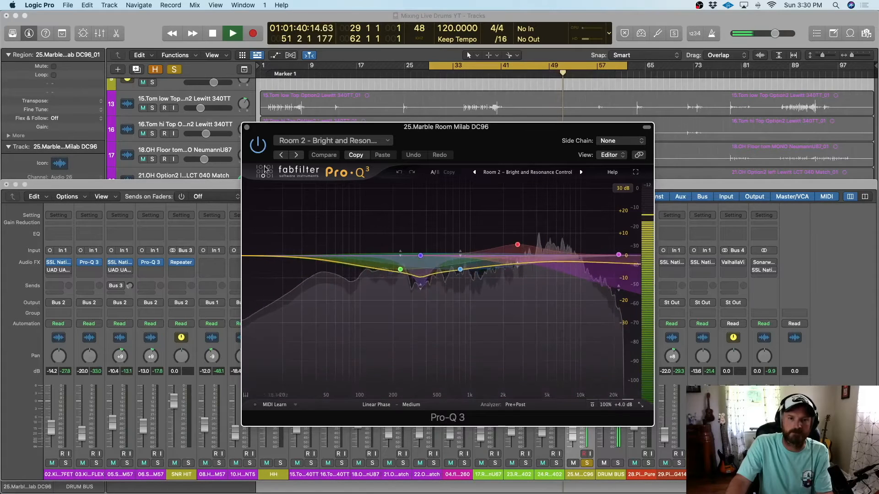
left_click(247, 128)
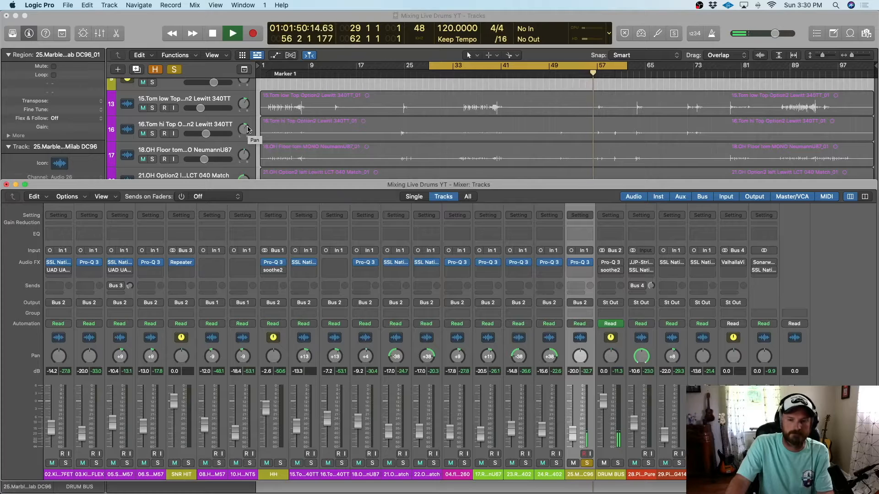
key("space")
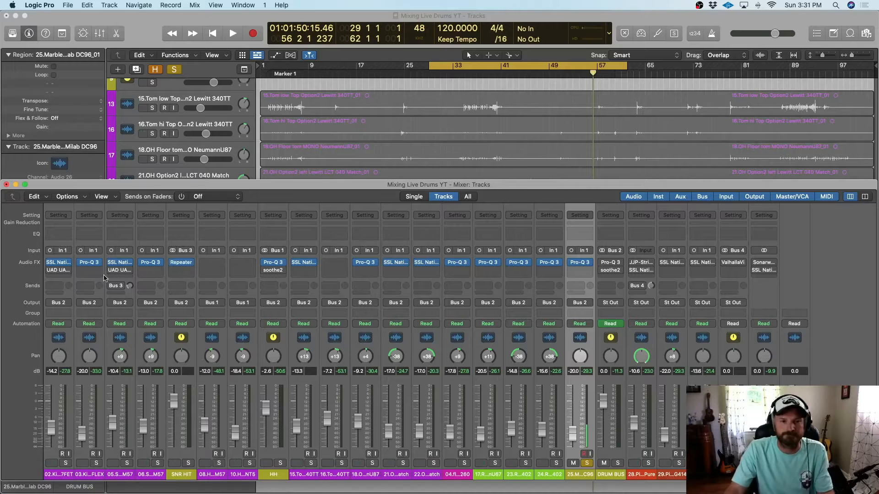
- Unsolo the 25.Marble Room Milab DC96 channel and select the DRUM BUS channel that collects all the drum microphones
left_click(587, 463)
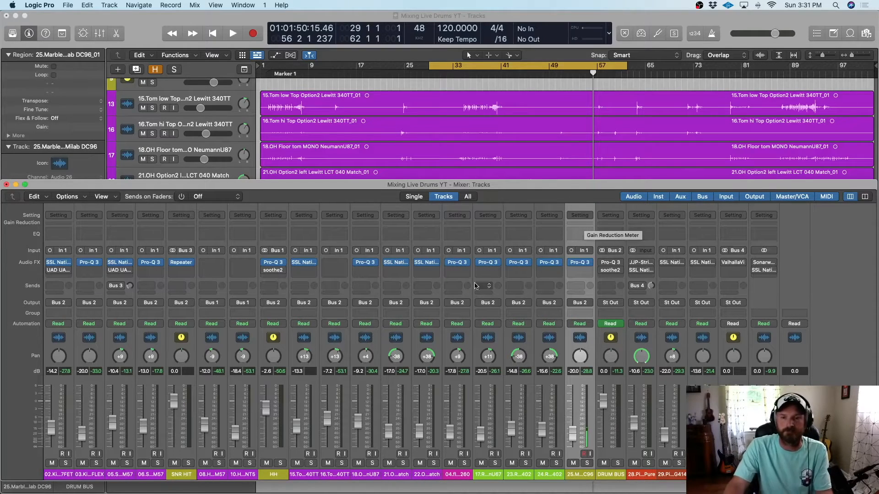
left_click_drag(67, 384, 613, 387)
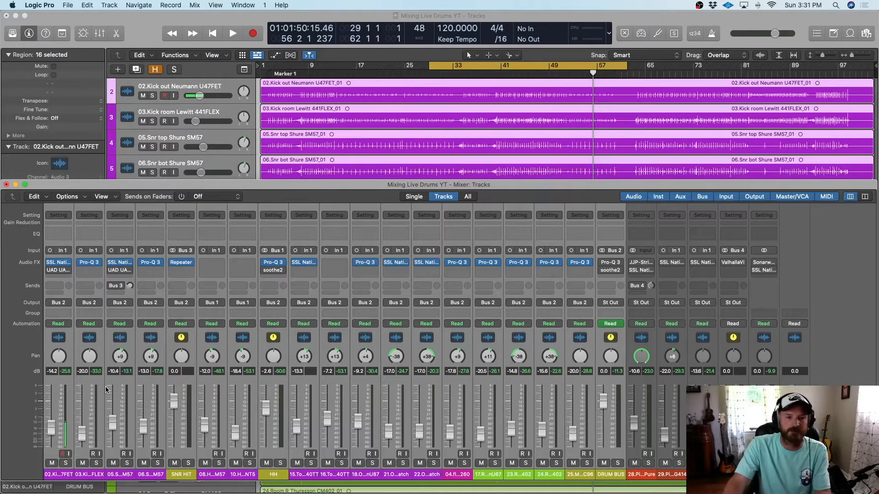
left_click(65, 386)
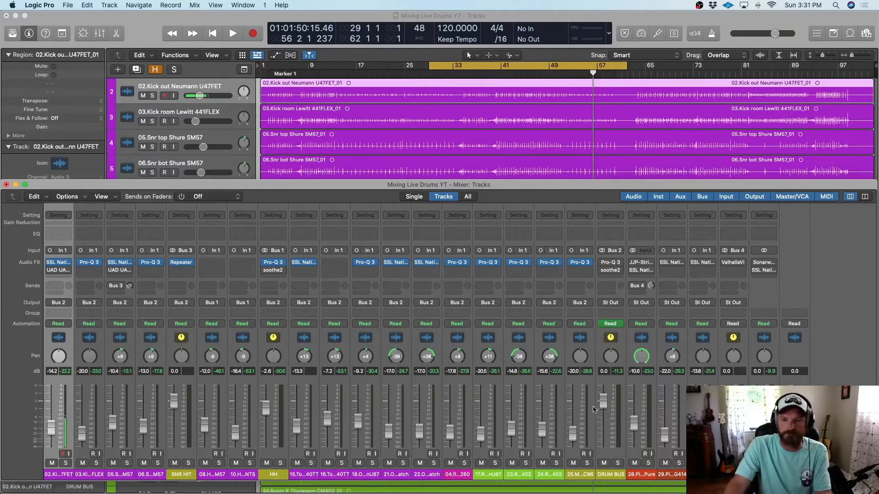
left_click(612, 382)
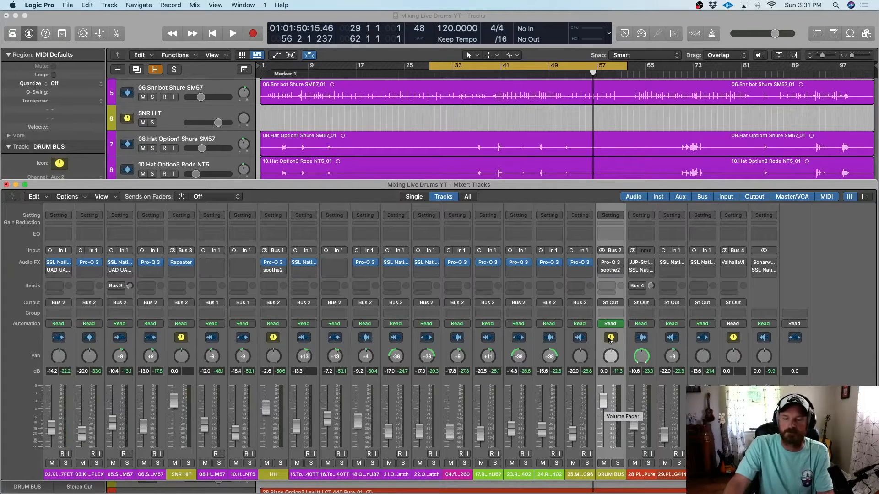
- Open the Pro-Q 3 equalizer on DRUM BUS, examine its low boost and low-mid cut, and solo the bus
mouse_move(601, 265)
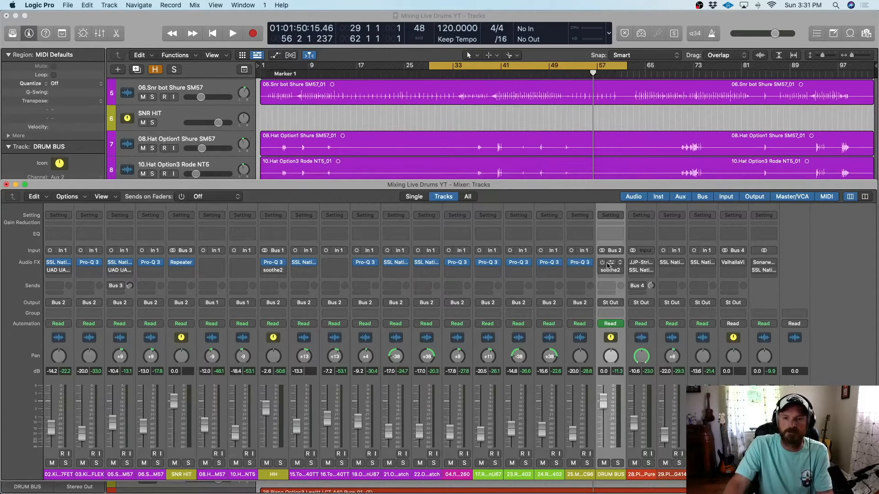
left_click(609, 264)
mouse_move(366, 250)
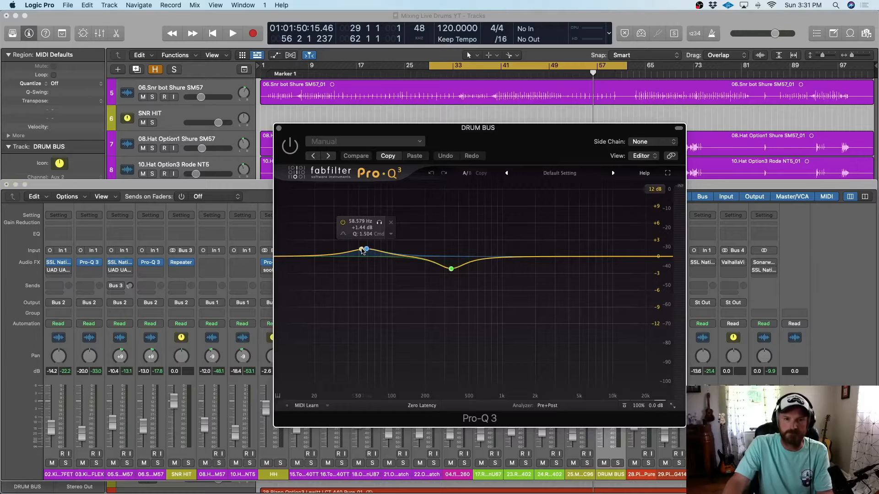
mouse_move(456, 268)
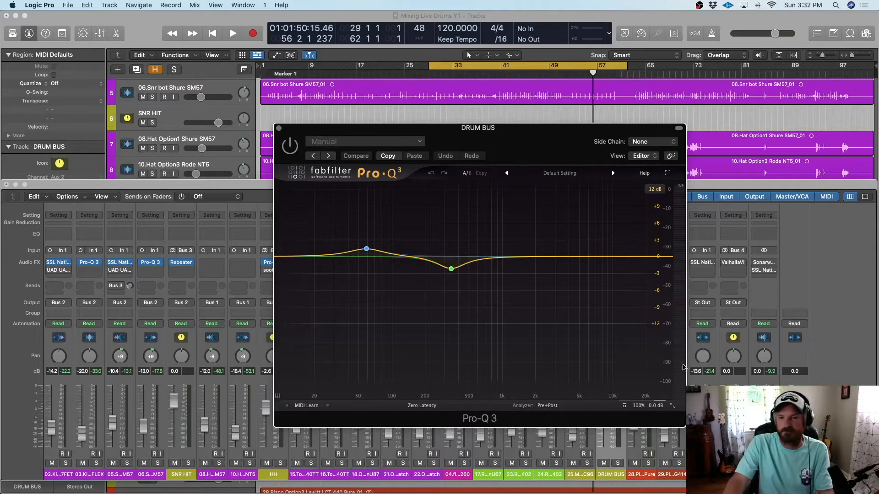
left_click(618, 464)
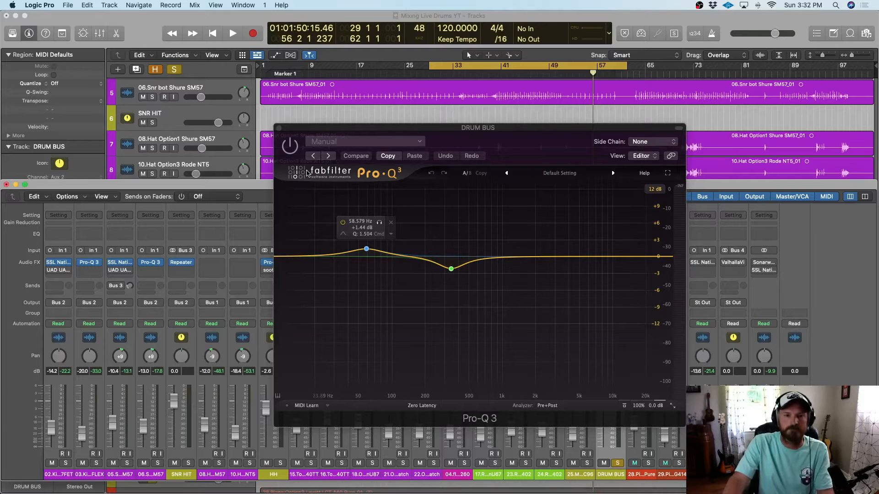
- Play the soloed DRUM BUS, turn on its Pro-Q 3 during playback, stop, and close the equalizer window
key("space")
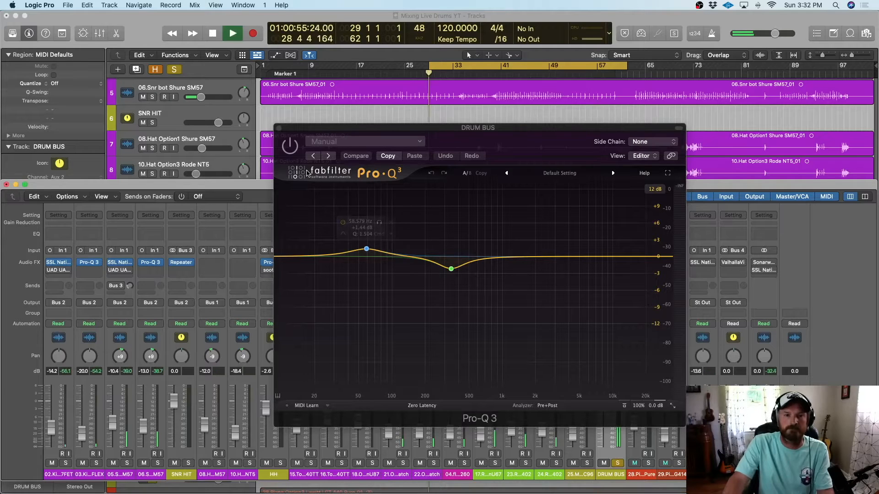
left_click(290, 146)
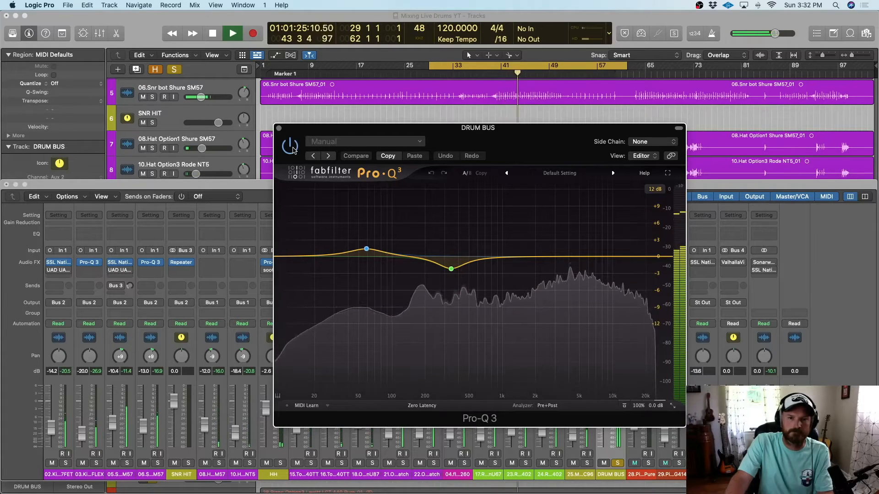
key("space")
left_click(279, 128)
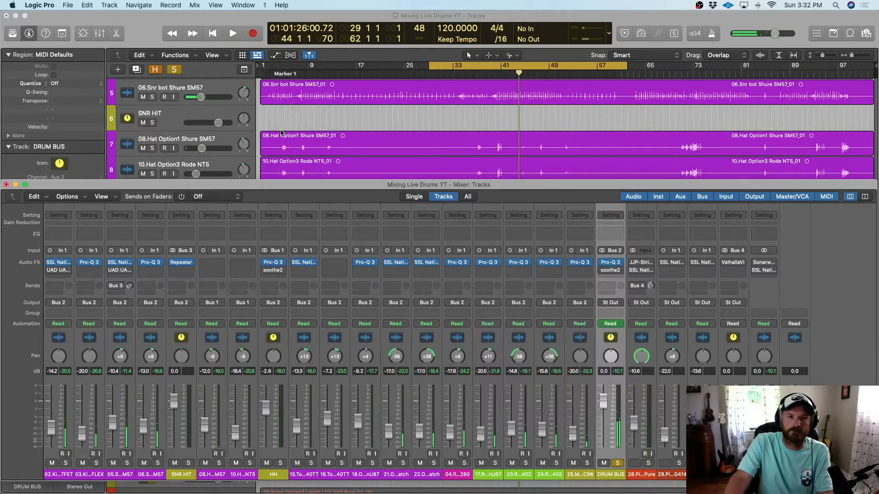
- Open the soothe2 plug-in on DRUM BUS and reposition its window so the bus channel strip is uncovered
left_click(613, 271)
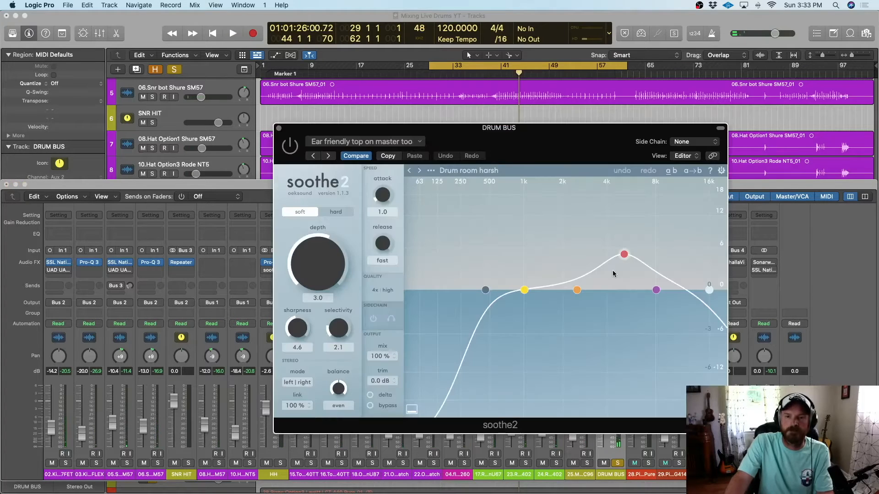
left_click_drag(565, 143, 482, 127)
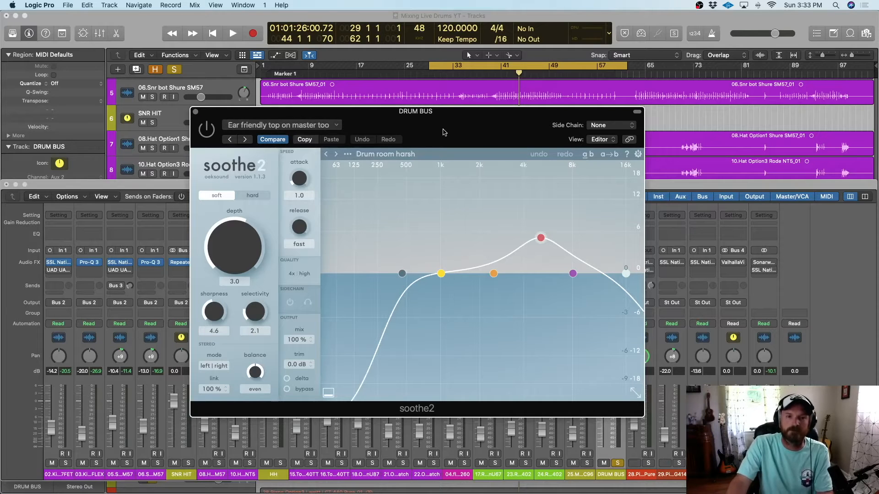
left_click_drag(443, 132, 431, 129)
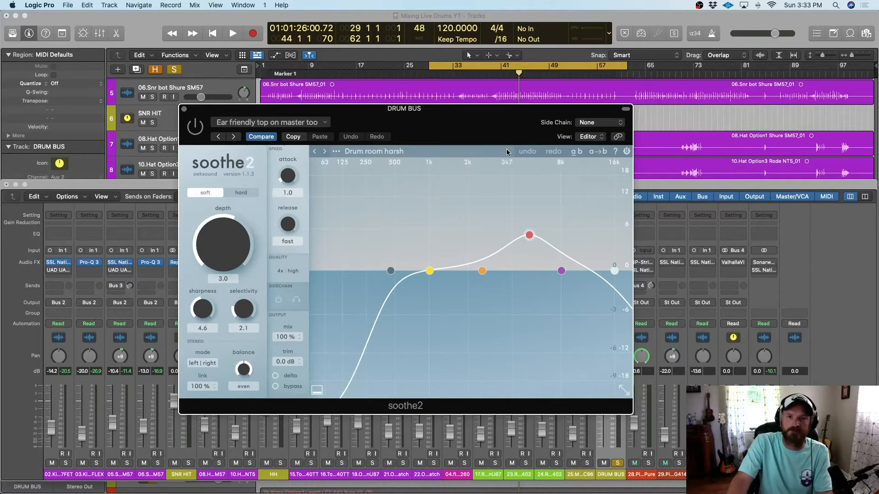
mouse_move(499, 126)
left_mouse_down()
mouse_move(476, 133)
mouse_move(499, 112)
left_mouse_up()
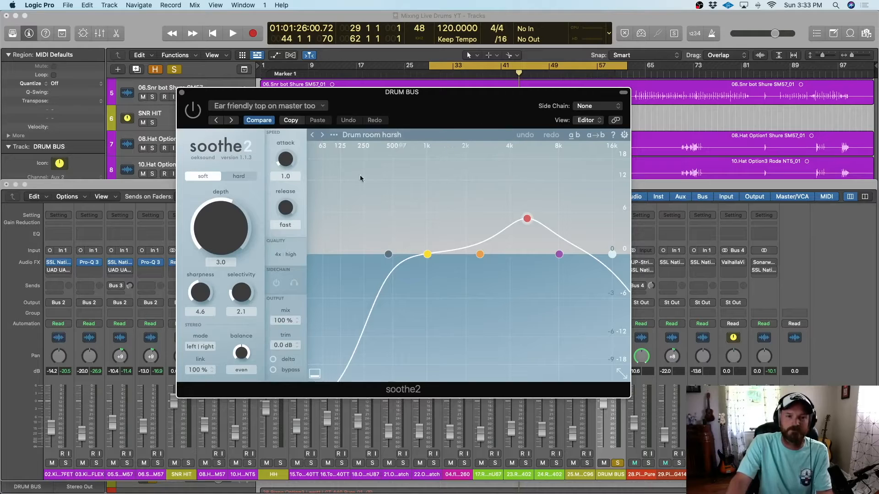
left_click_drag(470, 121, 460, 124)
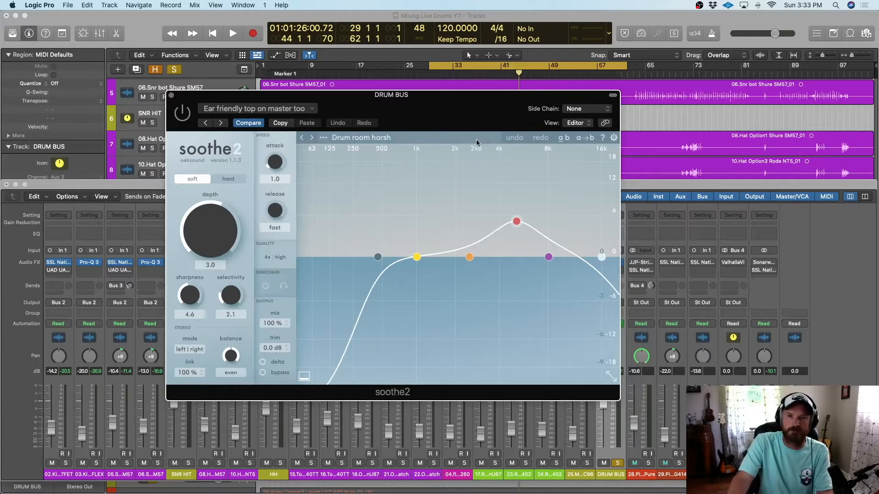
left_click_drag(489, 109, 471, 109)
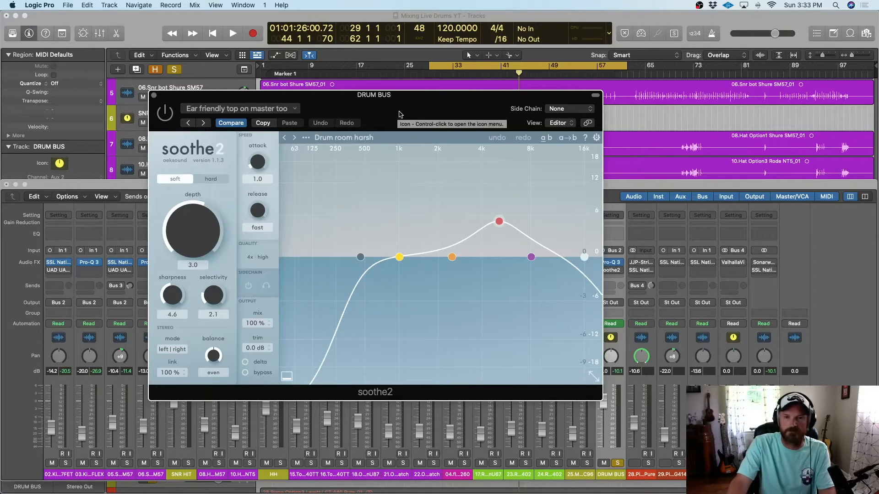
- Play the drum bus with soothe2 turned on, audition its delta signal, and switch delta off
key("space")
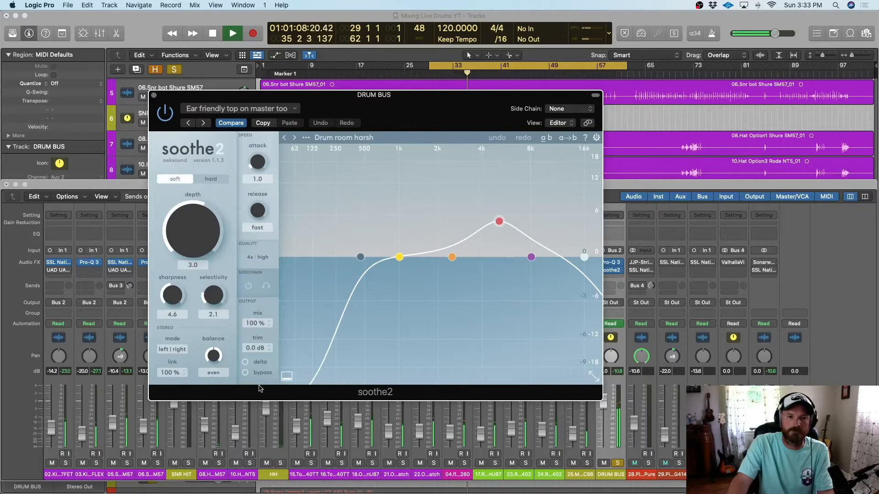
left_click(246, 362)
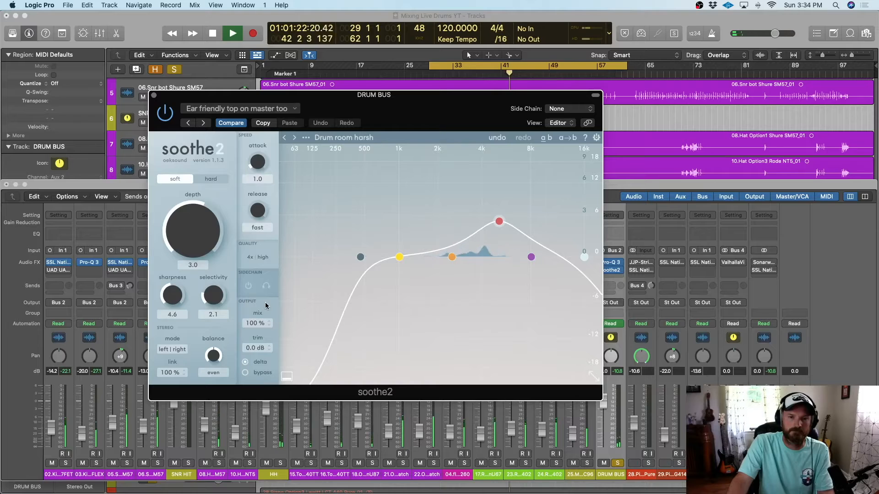
left_click(245, 362)
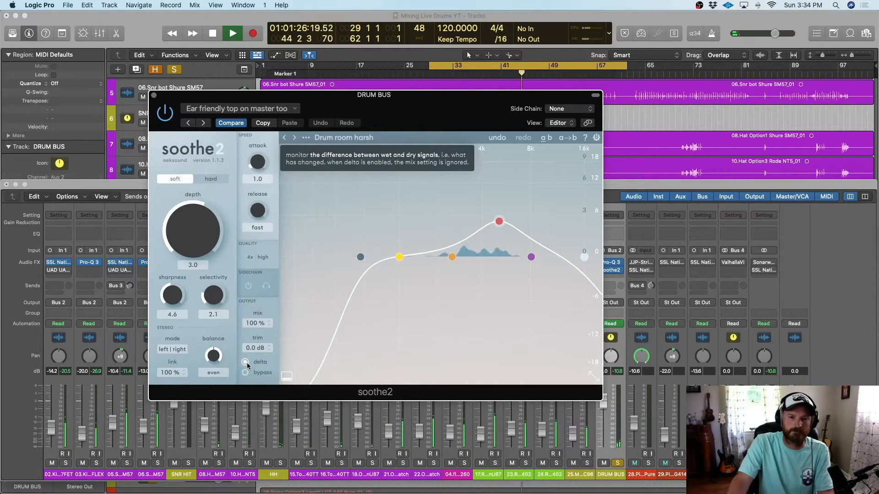
left_click(245, 362)
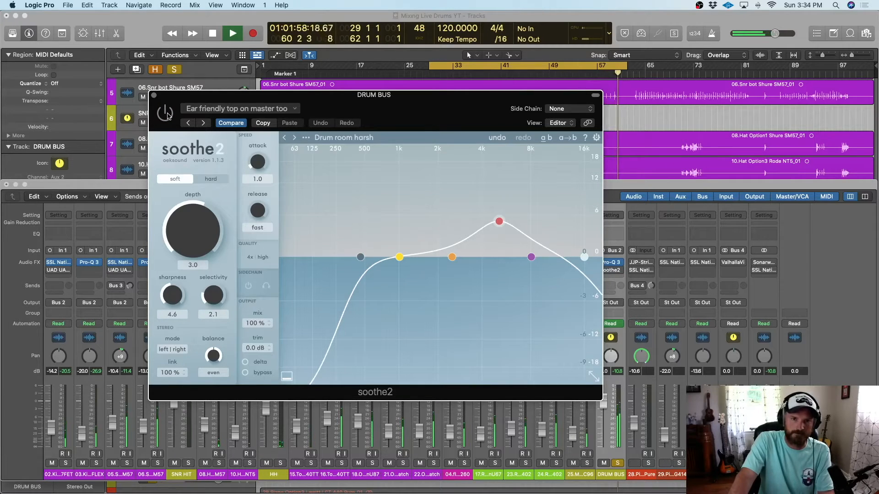
- Compare the drum bus with soothe2 bypassed and re-enabled, close the plug-in window, and stop playback
key("space")
key("space")
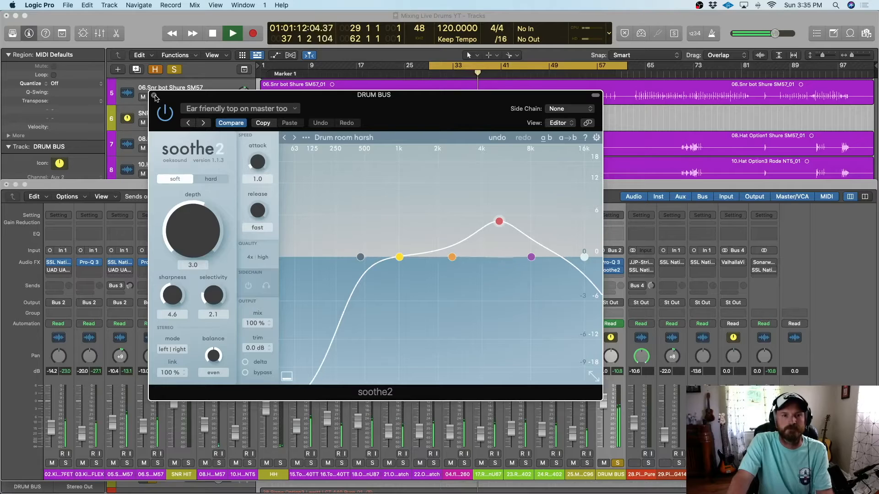
left_click(154, 96)
key("space")
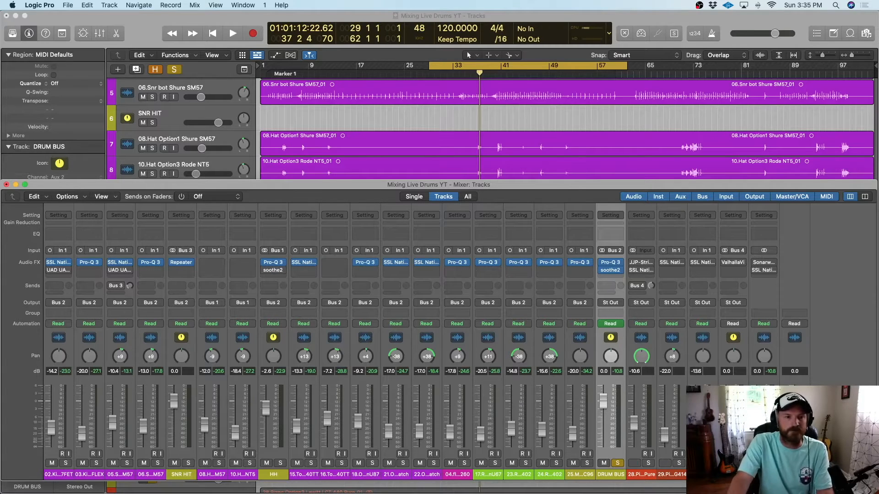
- Open the UAD UA 1176LN Legacy compressor on the 02.Kick out Neumann U47FET channel, select that channel, and reposition the plug-in window
left_click(60, 271)
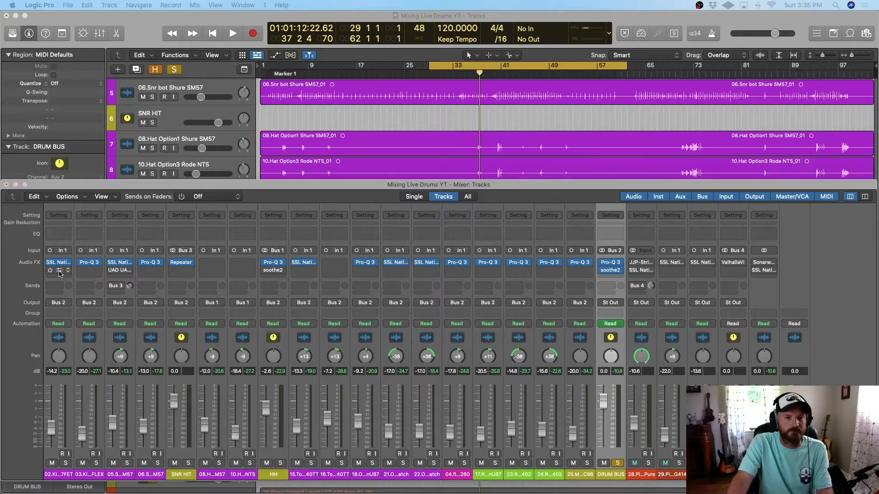
left_click_drag(228, 164, 494, 123)
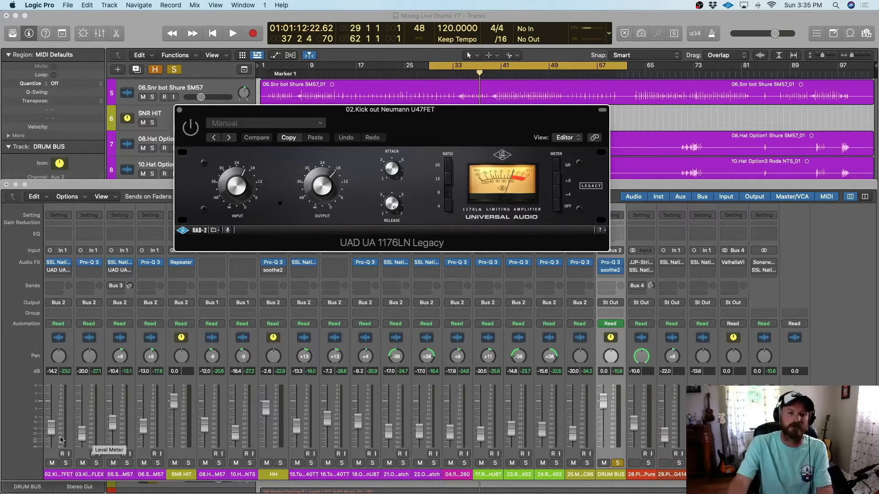
left_click(63, 390)
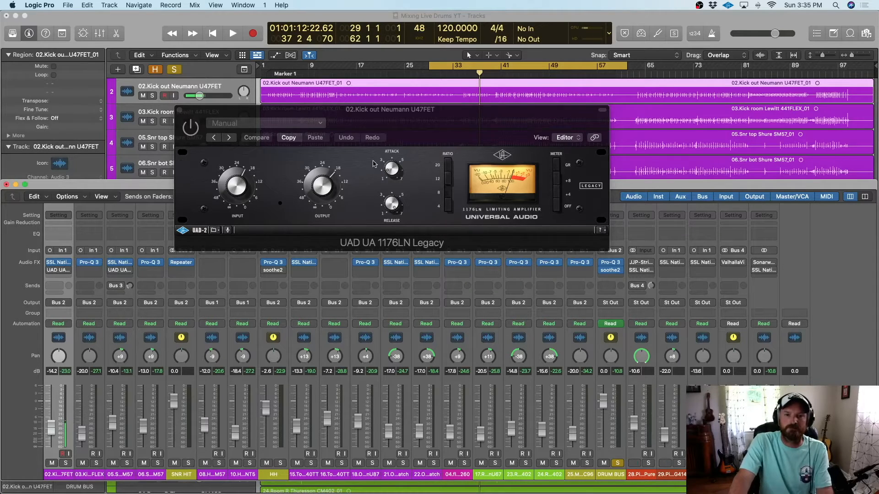
left_click(379, 201)
left_click_drag(398, 142, 421, 188)
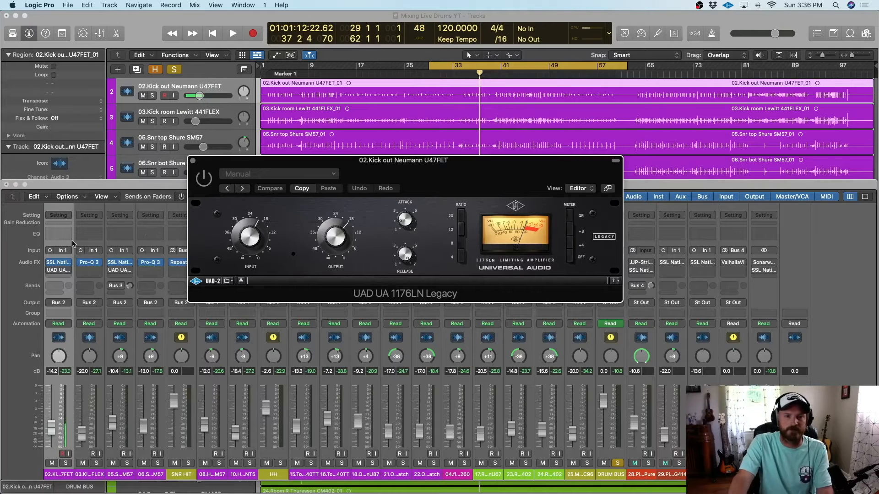
- Solo the 02.Kick out Neumann U47FET channel, raise its volume to -4.5 dB, and turn on its 1176LN during playback
left_click(67, 463)
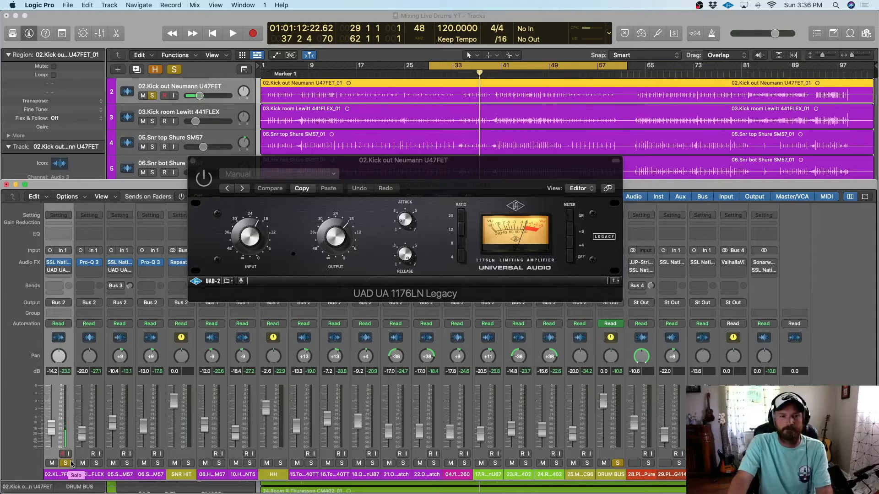
key("space")
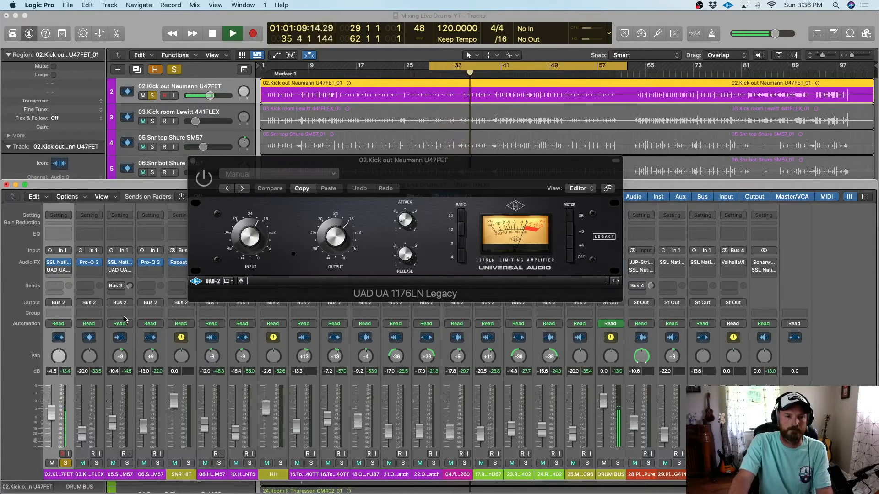
left_click(204, 181)
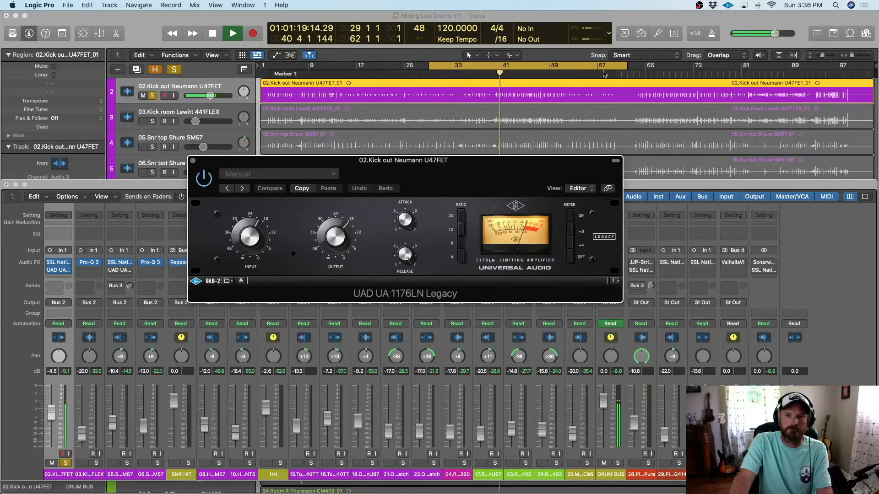
- Shorten the end of the cycle range and compare the soloed kick with its 1176LN bypassed and re-enabled
left_click_drag(623, 67, 614, 67)
key("x")
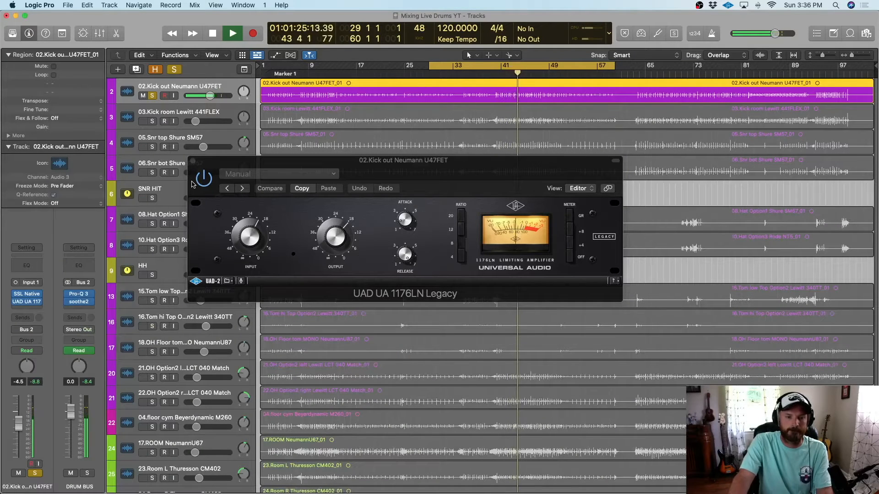
key("x")
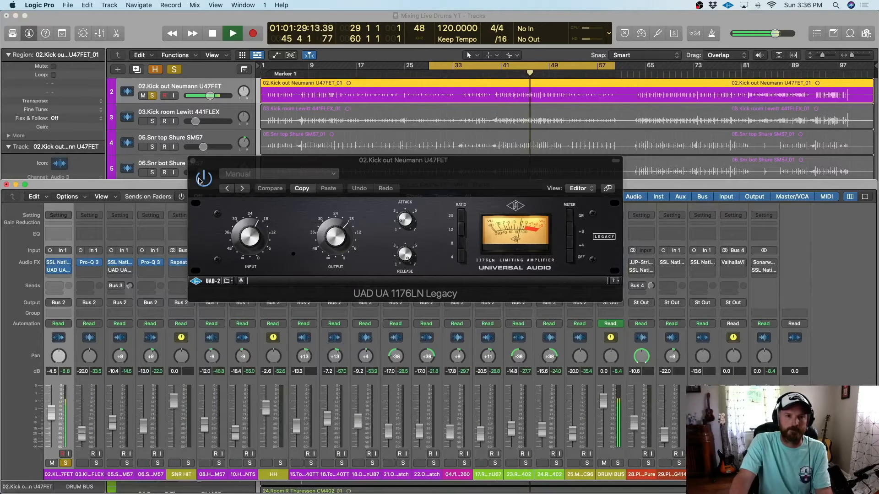
left_click(202, 180)
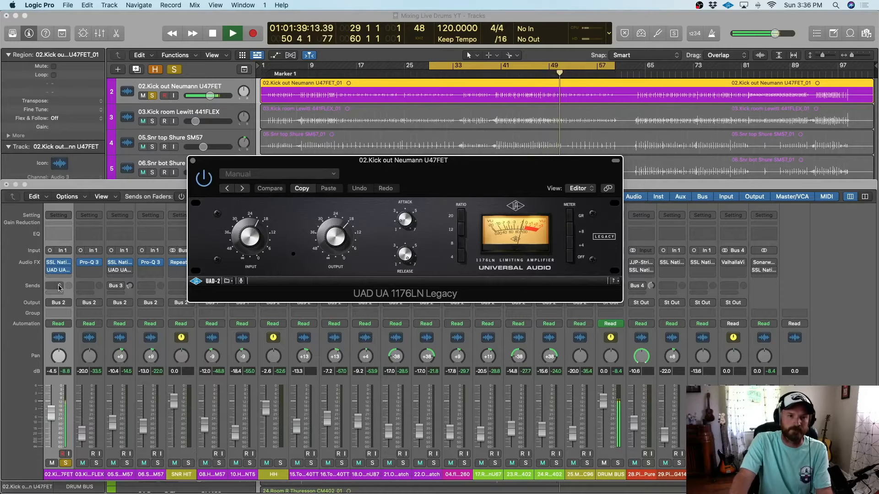
- Clear the solo to audition the compressed kick within the full mix, and recall the kick solo with the mixer shown
left_click(176, 73)
key("x")
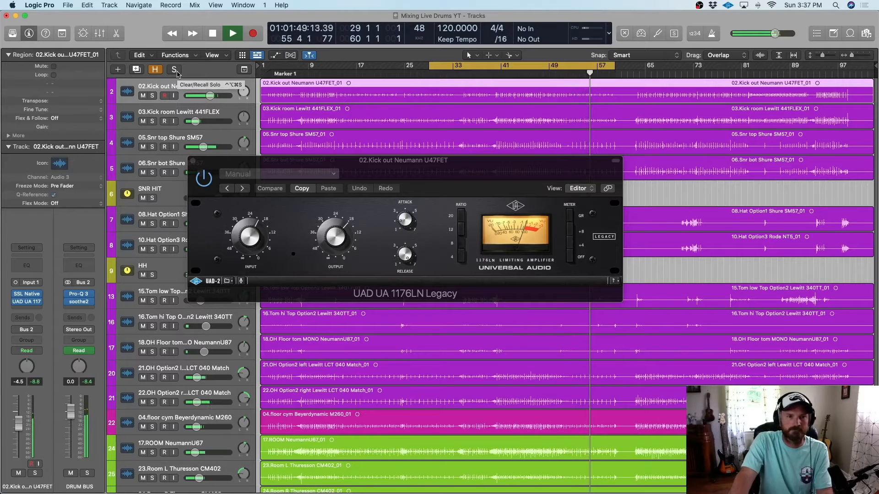
left_click(177, 72)
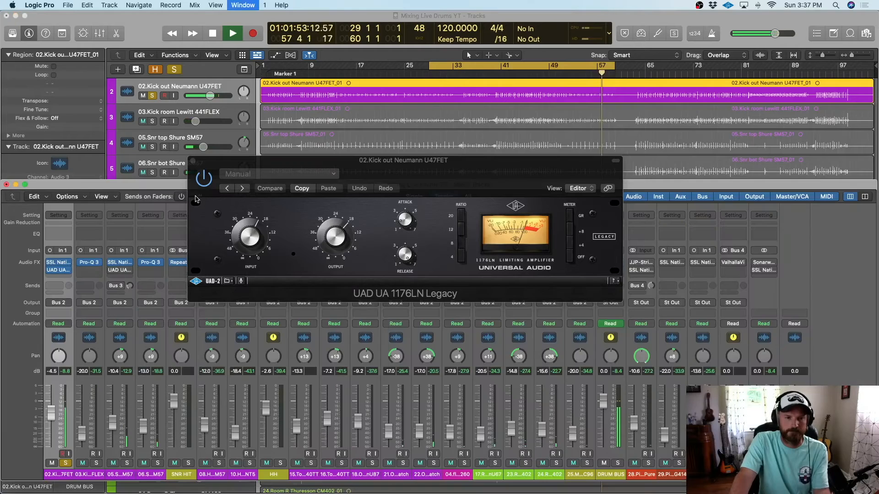
- Lower the 02.Kick out Neumann U47FET volume to -14.2 dB and add the 03.Kick room Lewitt 441FLEX channel to the solo
key("super+2")
left_click_drag(52, 413, 51, 427)
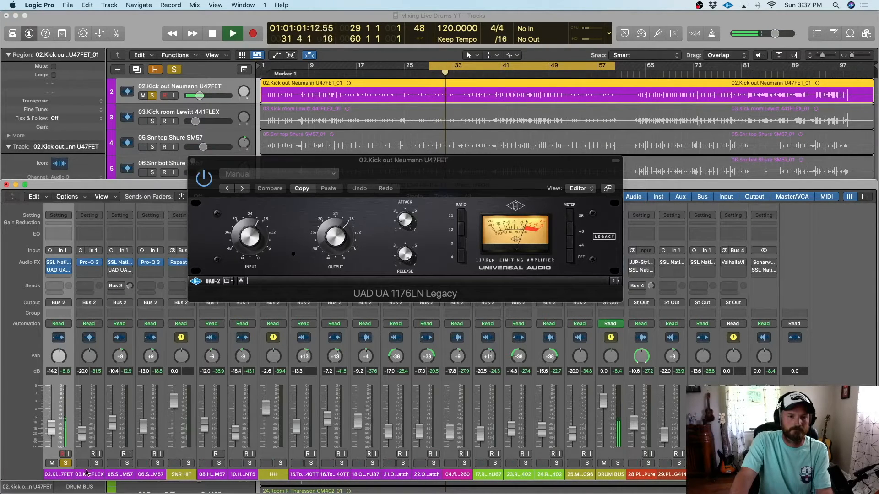
left_click(96, 463)
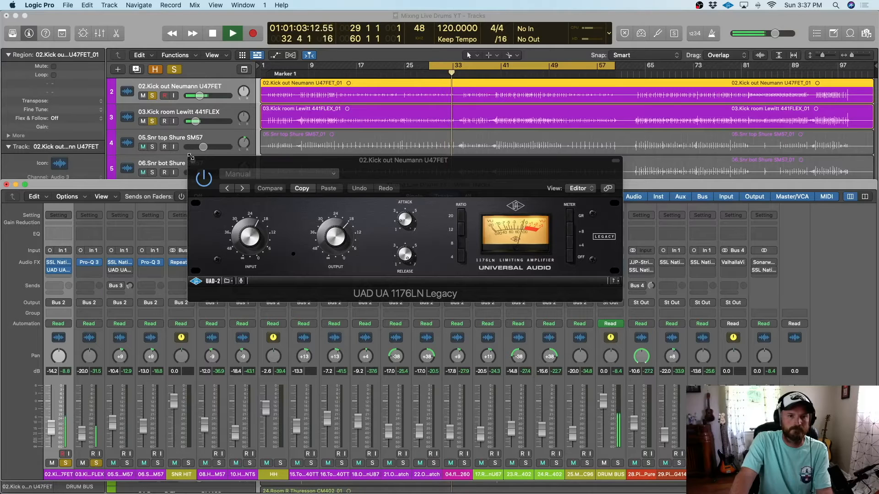
- Clear all solos to audition the kick in the full mix, close its 1176LN plug-in, and stop playback
left_click(175, 70)
key("x")
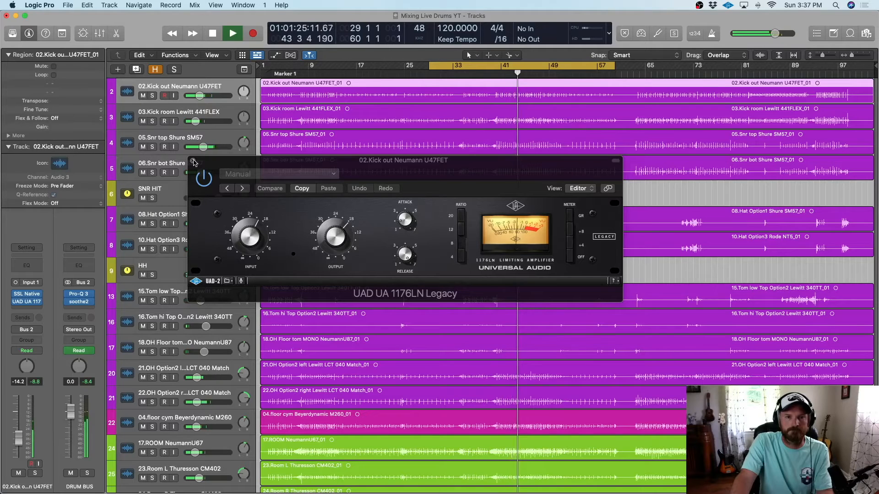
left_click(193, 162)
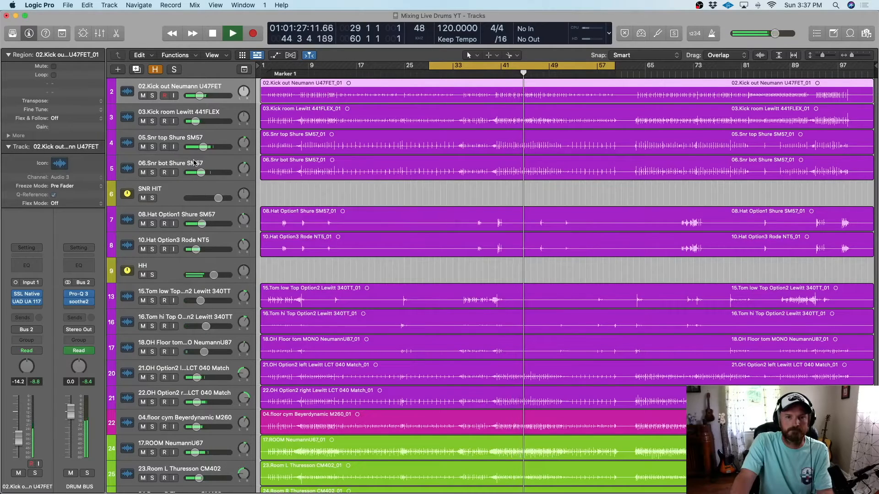
key("space")
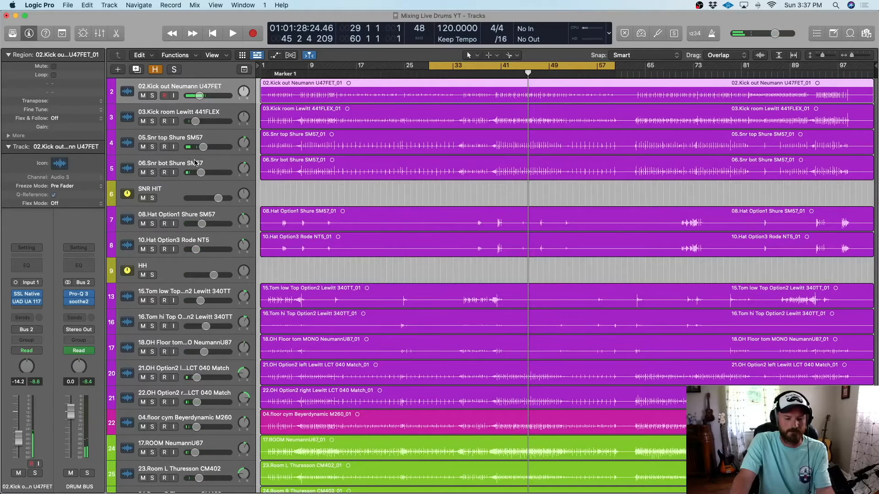
- Open the 1176LN Legacy on 05.Snr top Shure SM57, solo the channel, and turn the compressor on during playback
key("x")
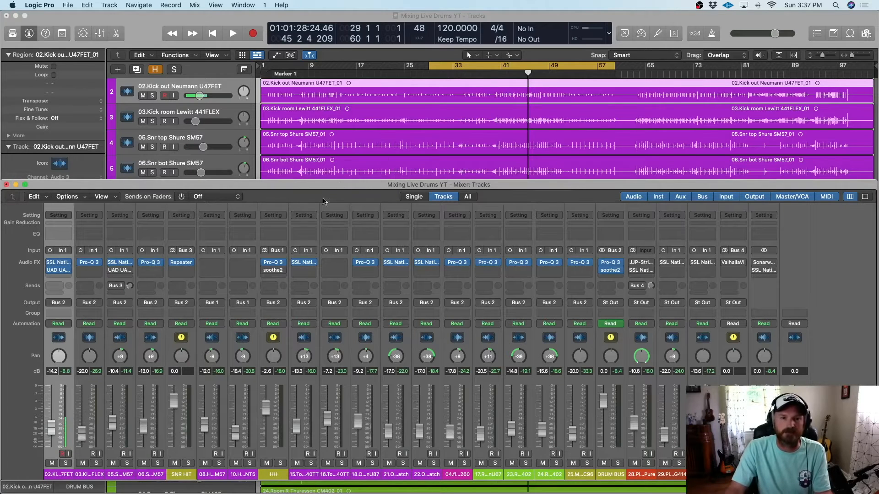
left_click(119, 271)
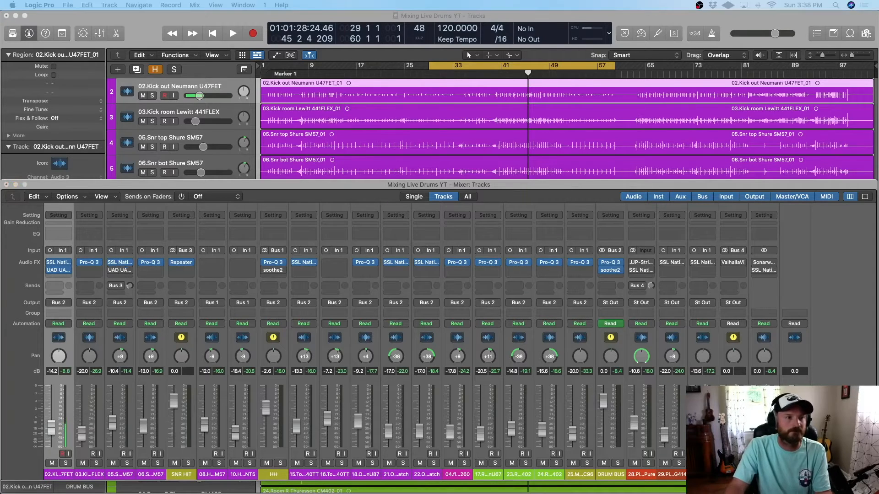
left_click_drag(133, 170, 472, 224)
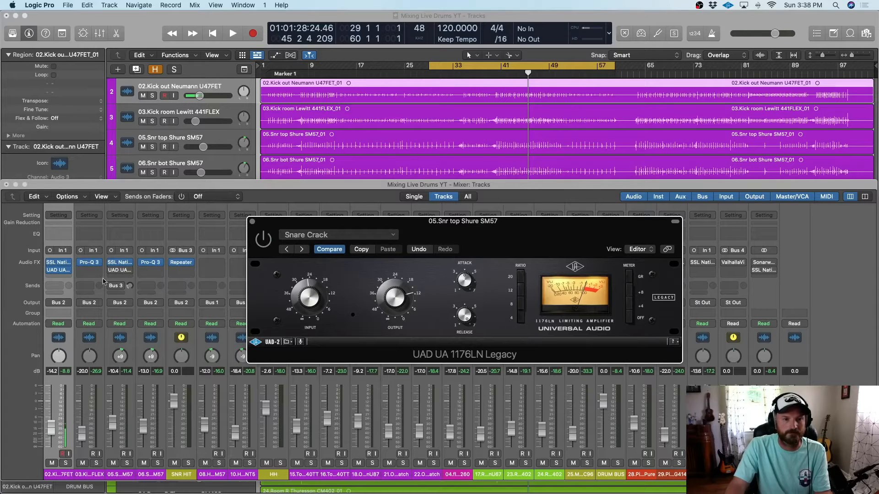
left_click(127, 463)
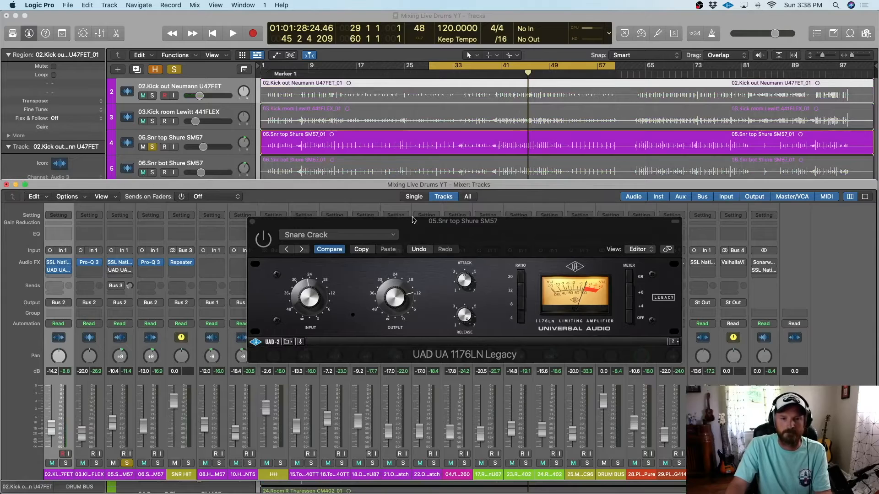
key("space")
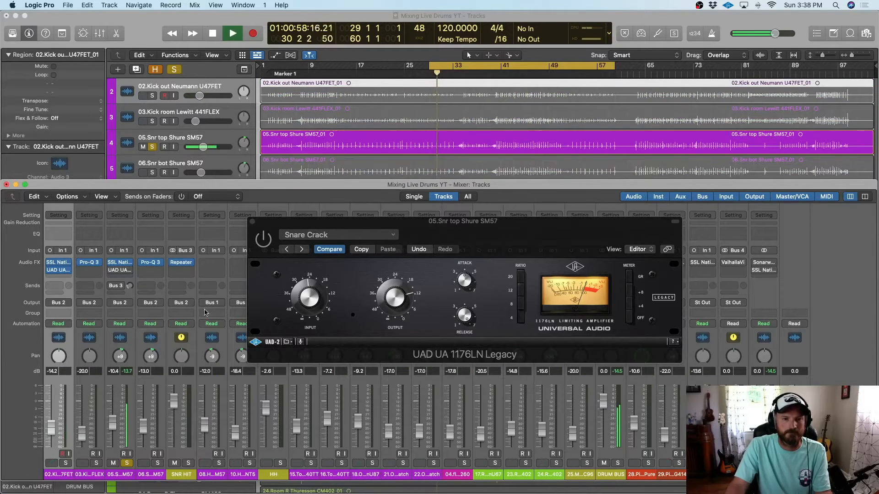
left_click(263, 246)
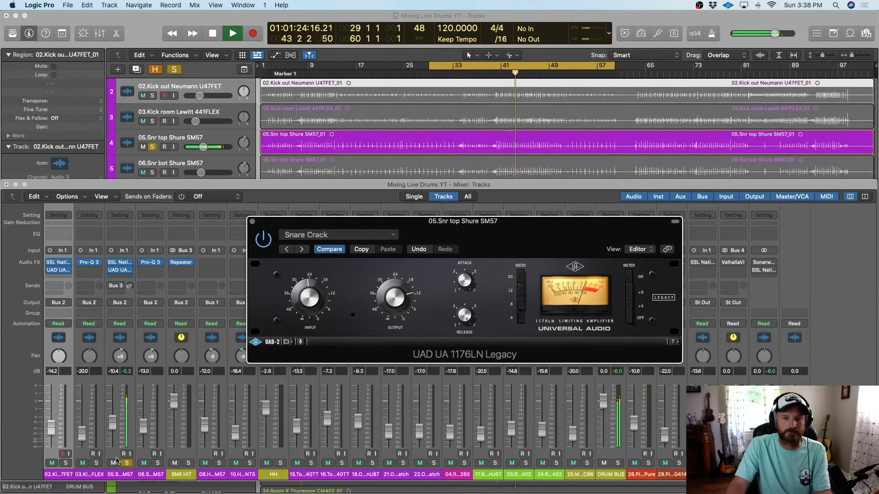
- Clear the snare solo, try the 1176LN's input level within the full mix, and close the plug-in after stopping playback
left_click(127, 466)
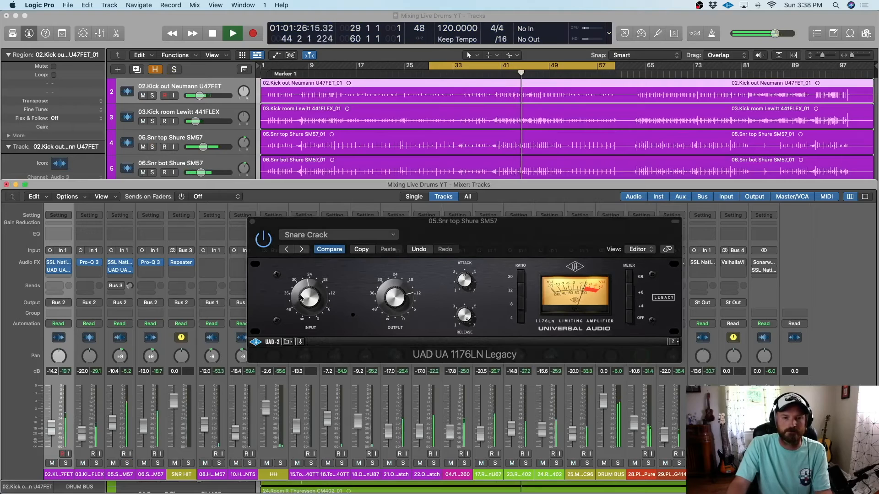
left_click_drag(304, 299, 304, 281)
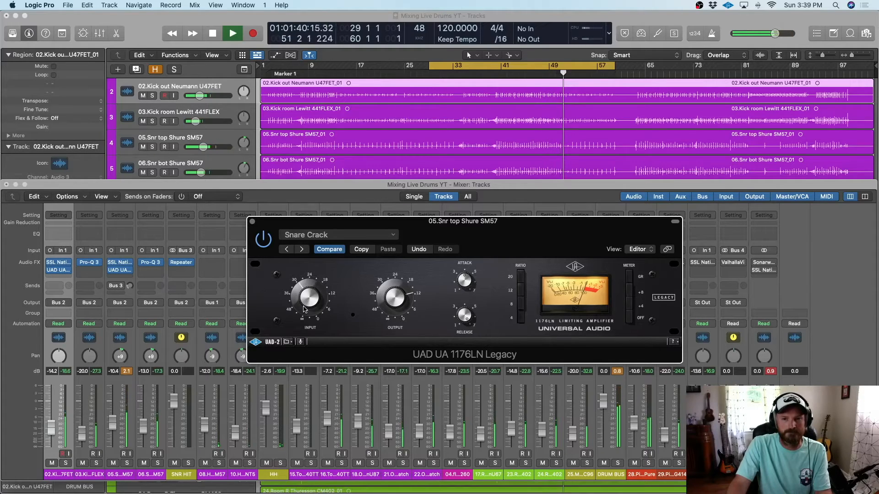
left_click(770, 372)
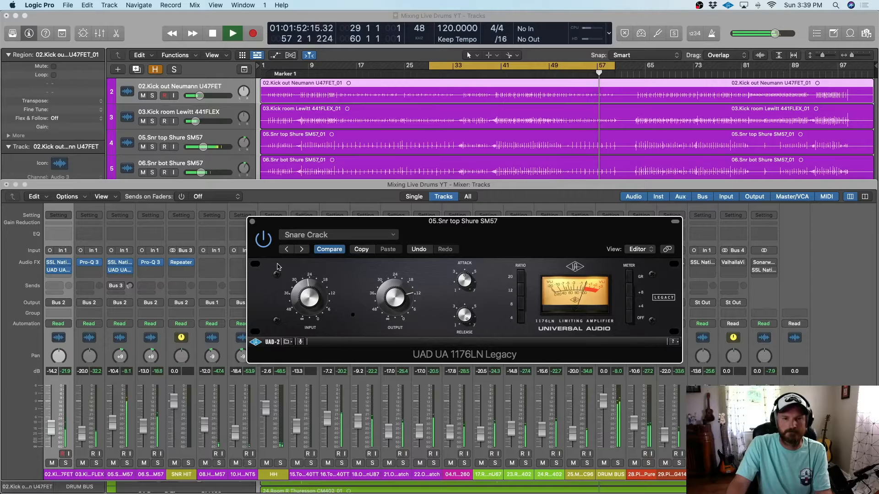
key("space")
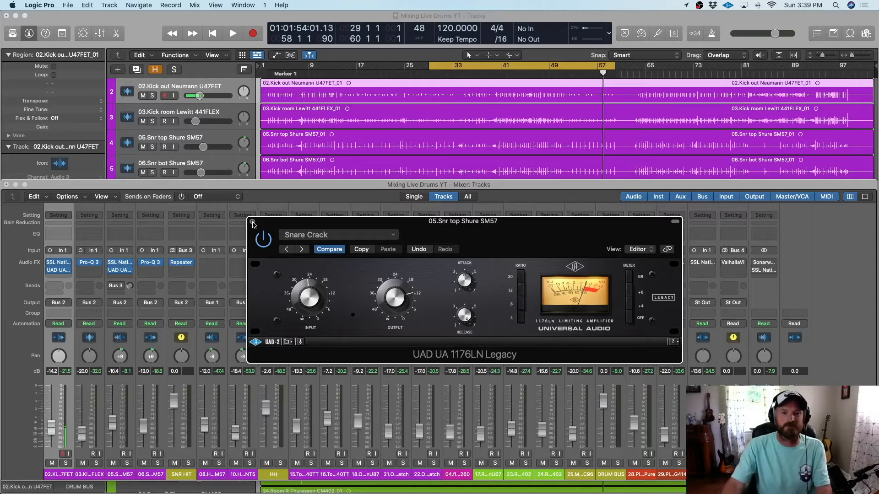
left_click(253, 222)
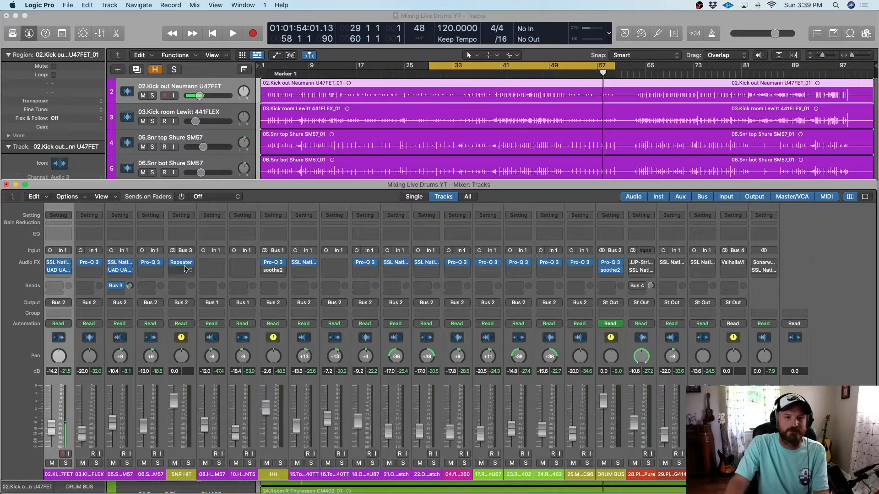
- Solo the SNR HIT channel, open its Repeater delay, and adjust the output volume to about -3.7 dB during playback
left_click(189, 463)
mouse_move(183, 266)
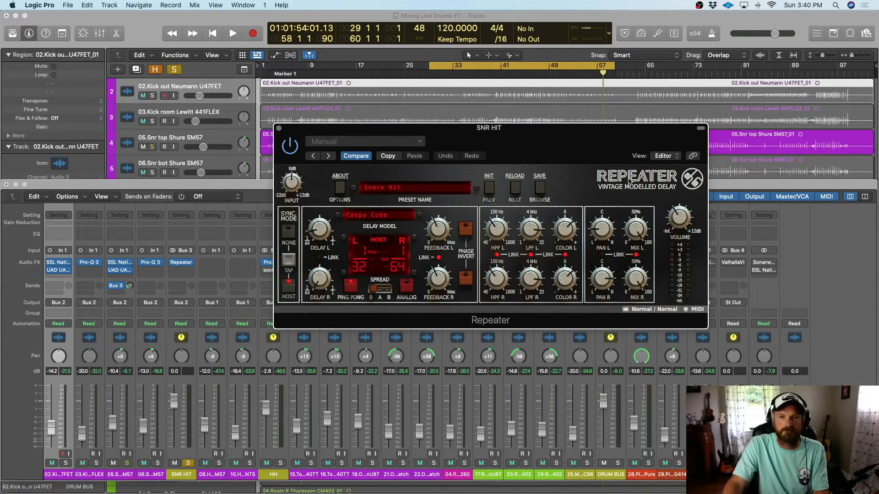
left_click_drag(544, 146, 581, 126)
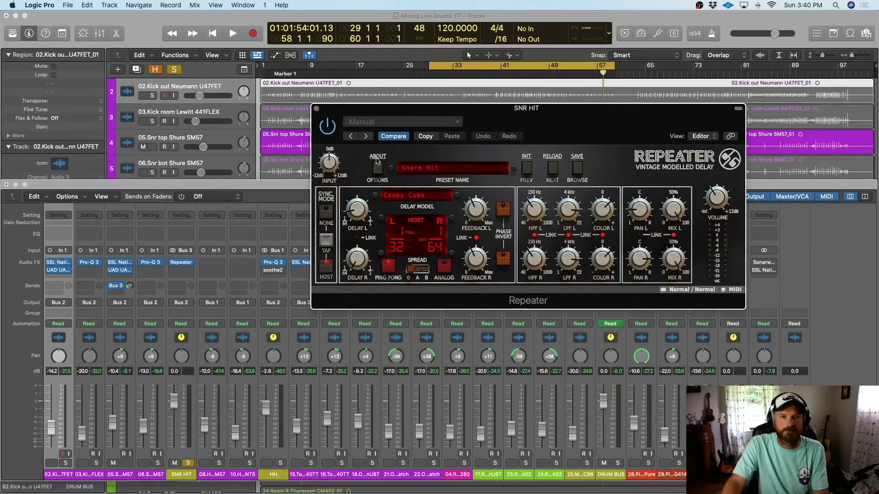
key("space")
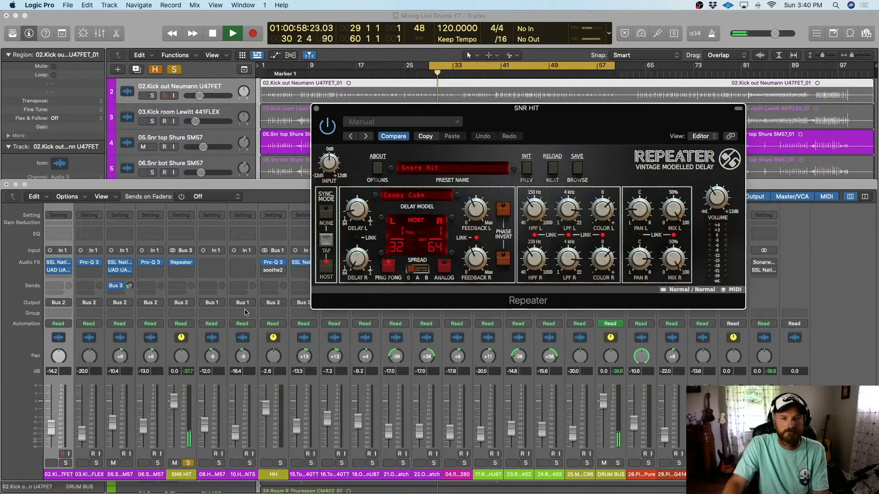
left_click_drag(718, 199, 717, 167)
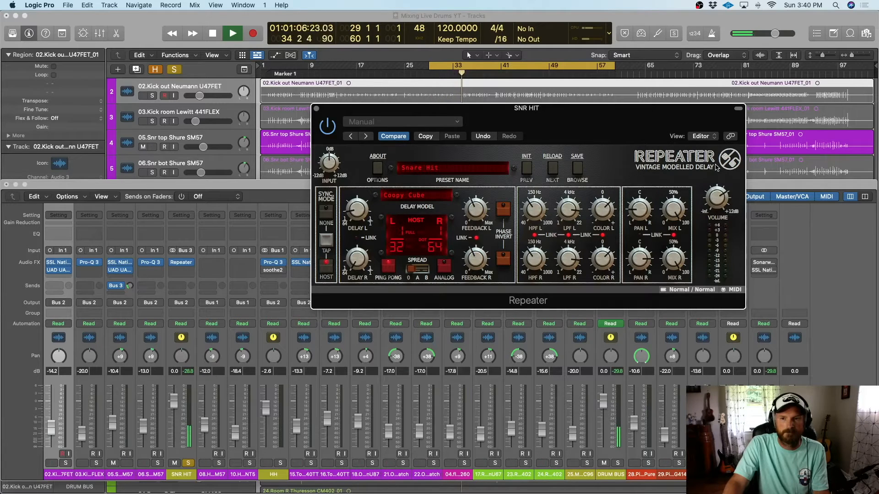
left_click_drag(717, 168, 717, 200)
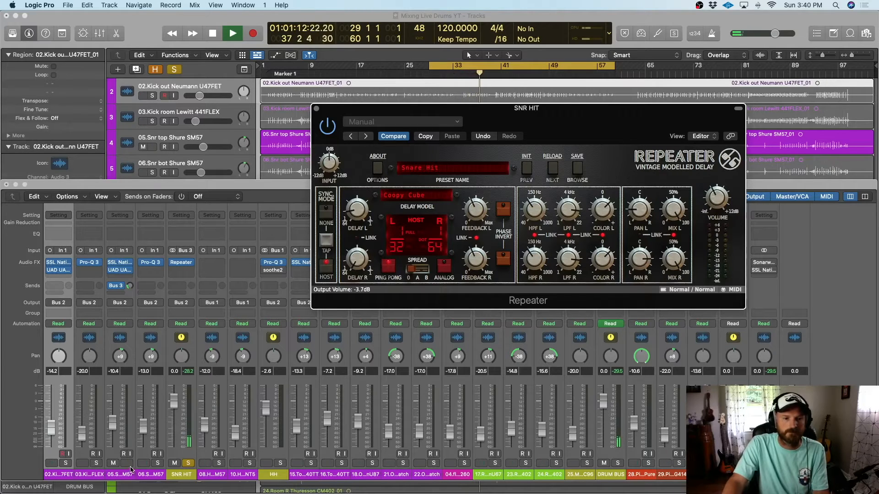
- Add the snare bottom and top microphones to the SNR HIT solo, fine-tune the Repeater volume, and close the plug-in
left_click(157, 464)
left_click(127, 464)
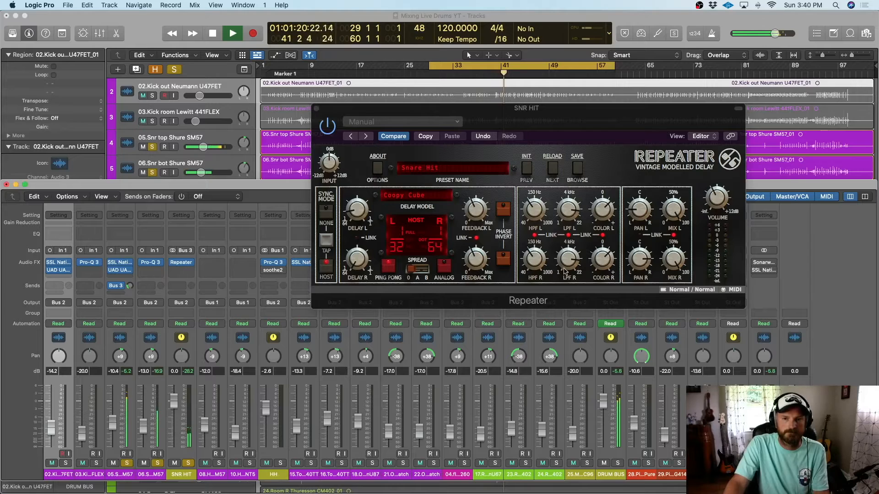
mouse_move(723, 202)
left_mouse_down()
mouse_move(720, 163)
mouse_move(720, 201)
left_mouse_up()
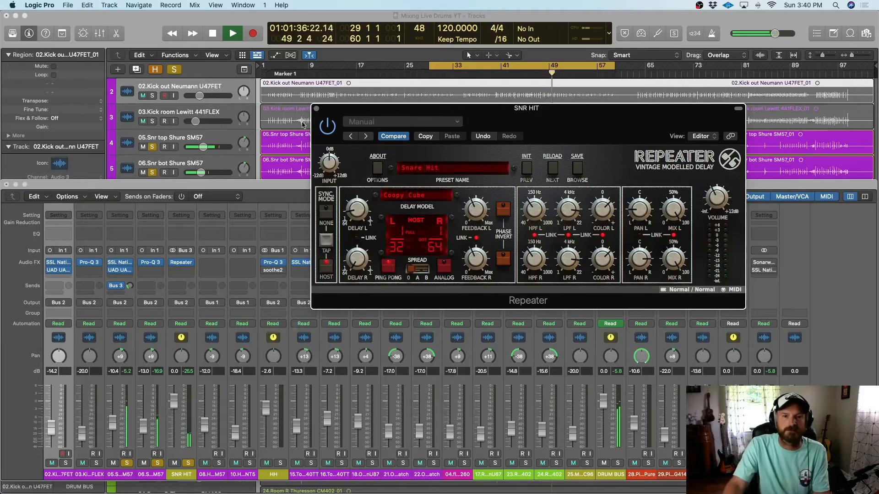
left_click(314, 108)
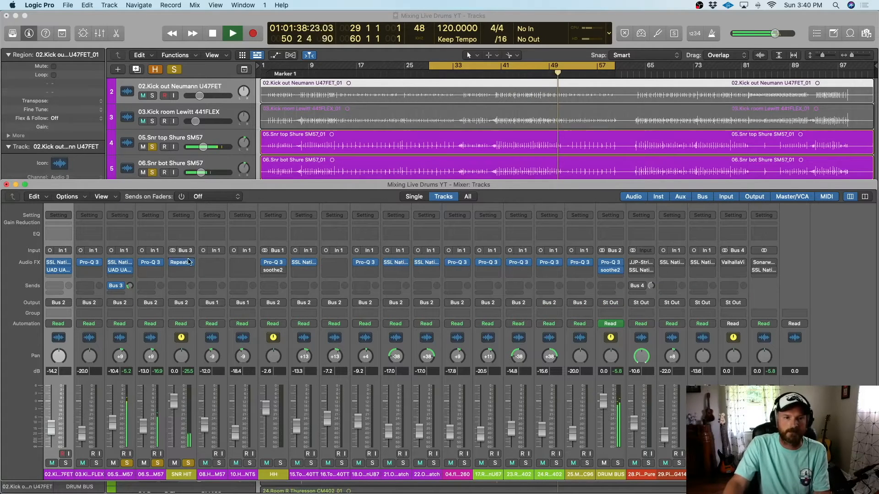
- Clear the snare solos, audition the snare delay in the full mix, and stop playback with the mixer shown
left_click(175, 70)
left_click(174, 70)
key("x")
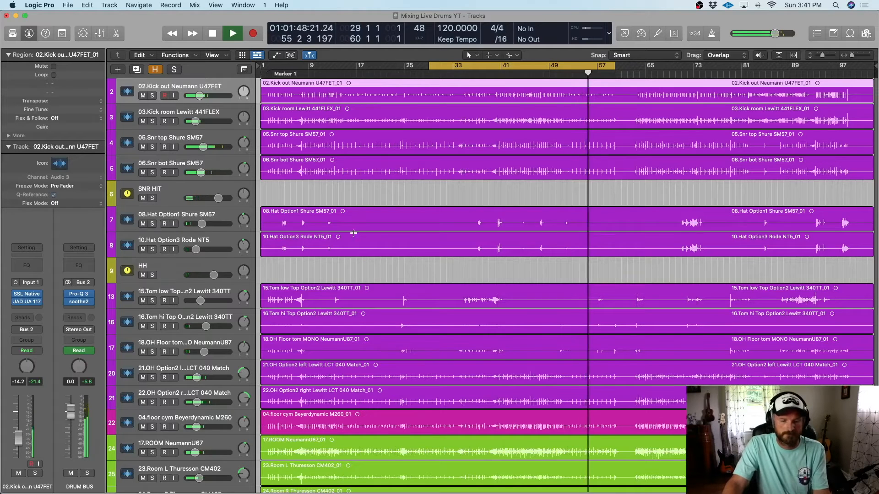
key("x")
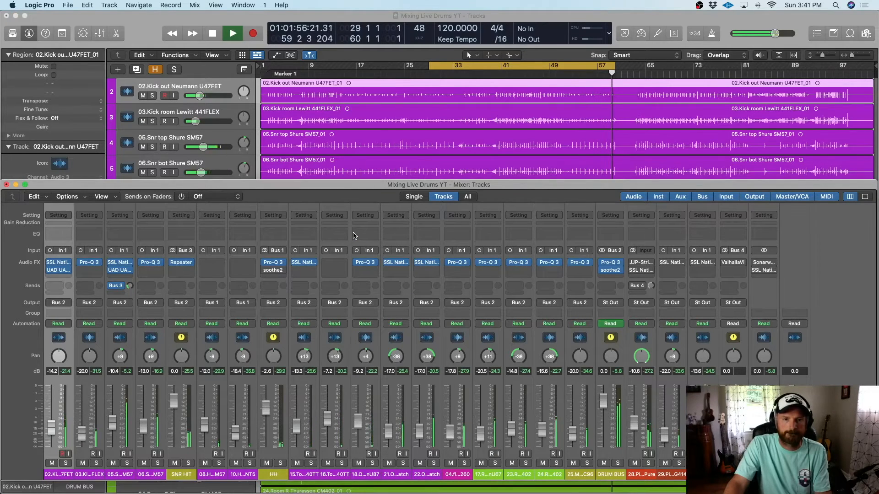
key("space")
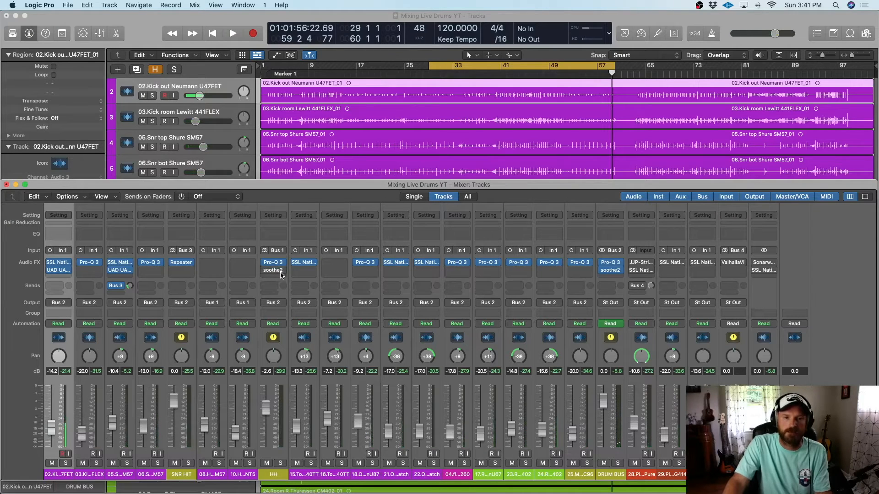
- Open soothe2 on the HH channel and play the HH bus soloed together with both hi-hat microphones
left_click(276, 273)
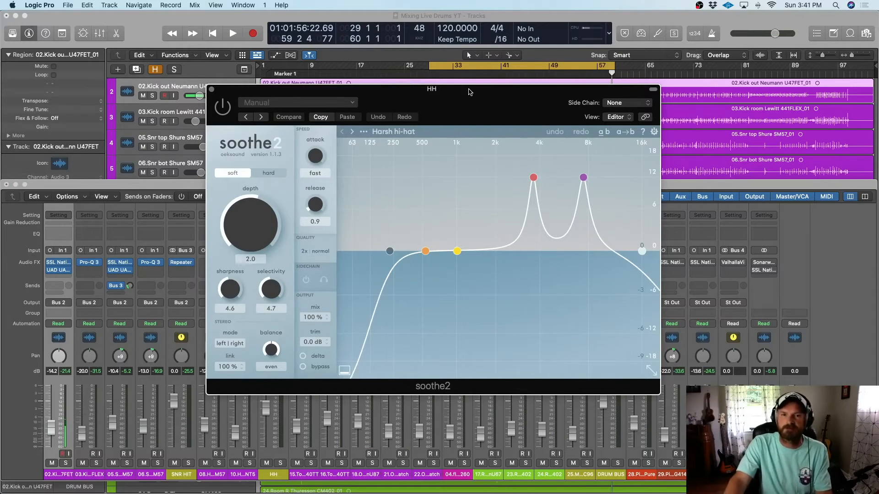
left_click_drag(470, 92, 467, 98)
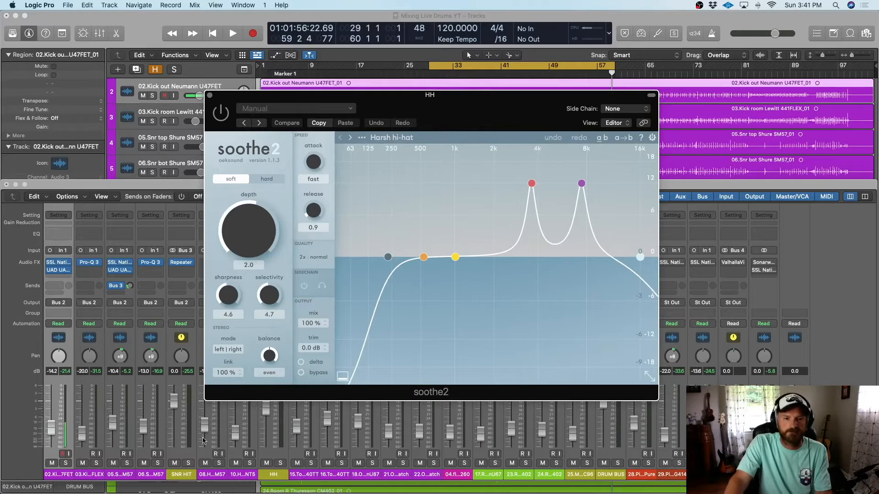
left_click(281, 464)
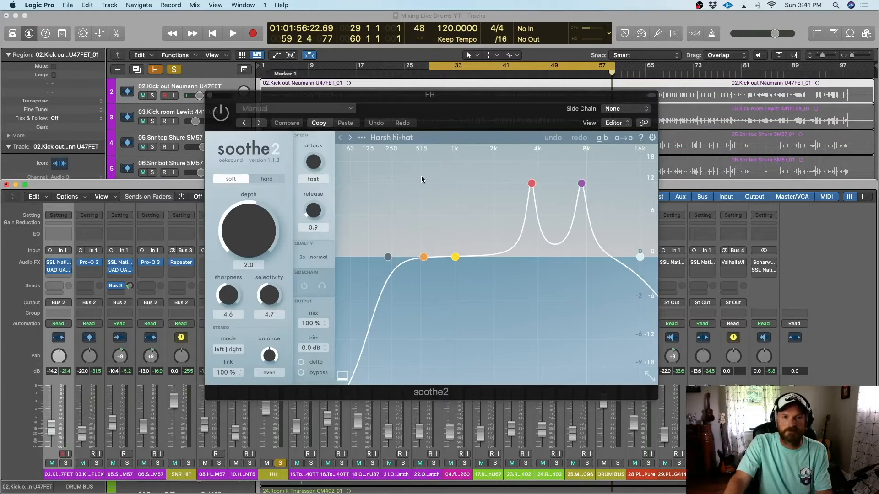
key("space")
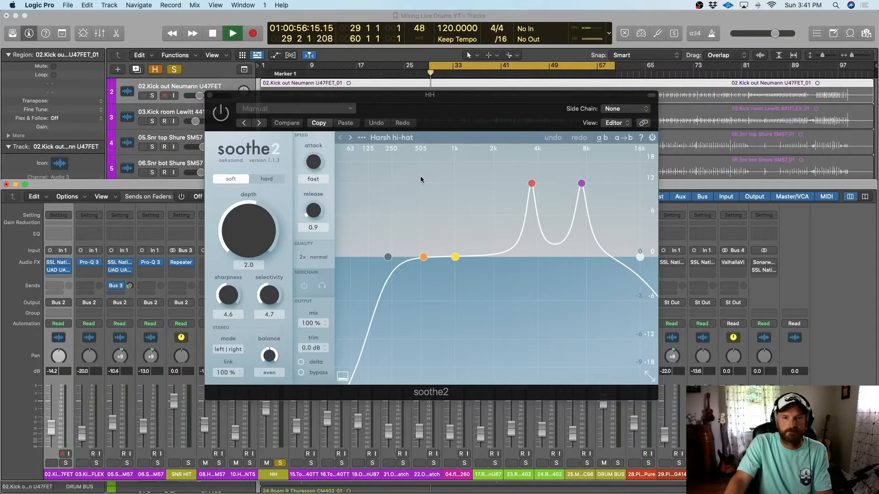
left_click(250, 464)
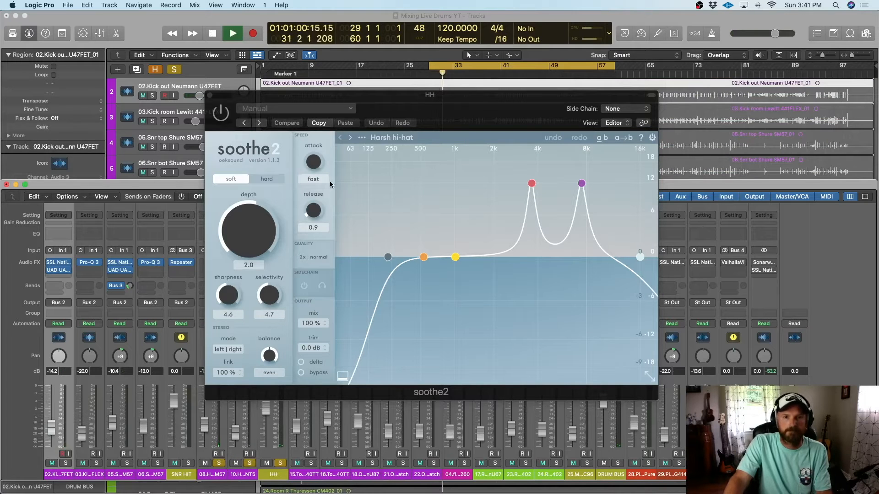
- Close the mixer, move the soothe2 window clear of the timeline, and set the cycle range from bar 70 to bar 76
left_click(54, 193)
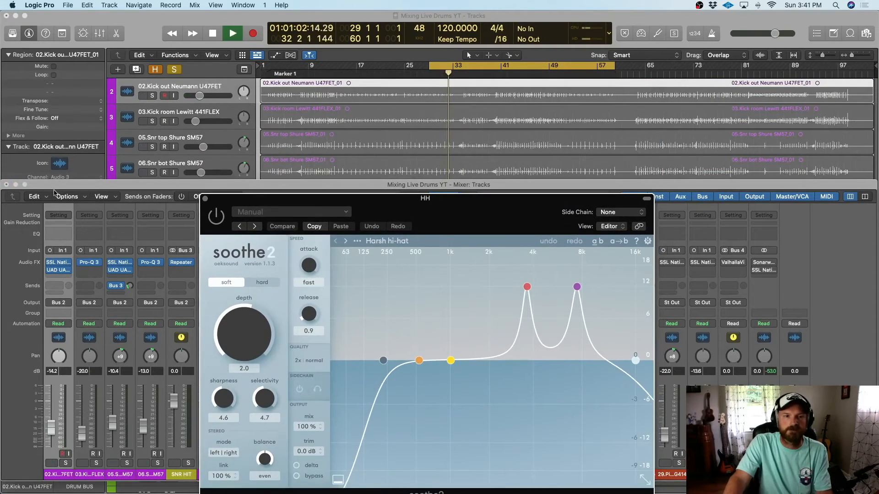
left_click(6, 185)
left_click_drag(343, 206, 140, 104)
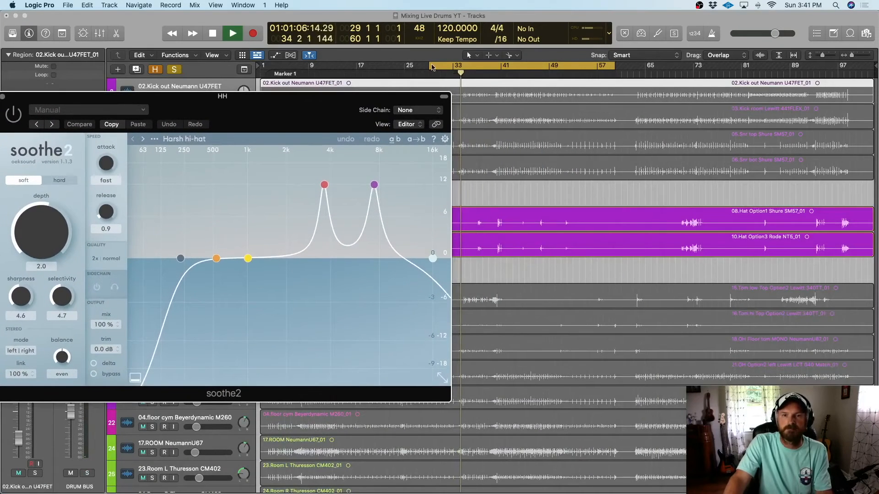
left_click_drag(429, 68, 690, 67)
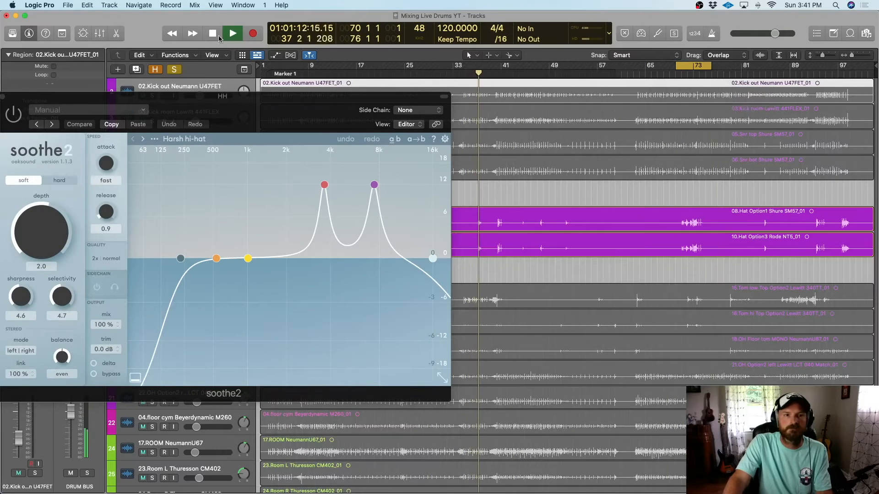
- Play the soloed hi-hat cycle without soothe2, then bring up the mixer and reopen soothe2 on the HH channel, switched on
left_click(233, 35)
left_click_drag(248, 108, 501, 145)
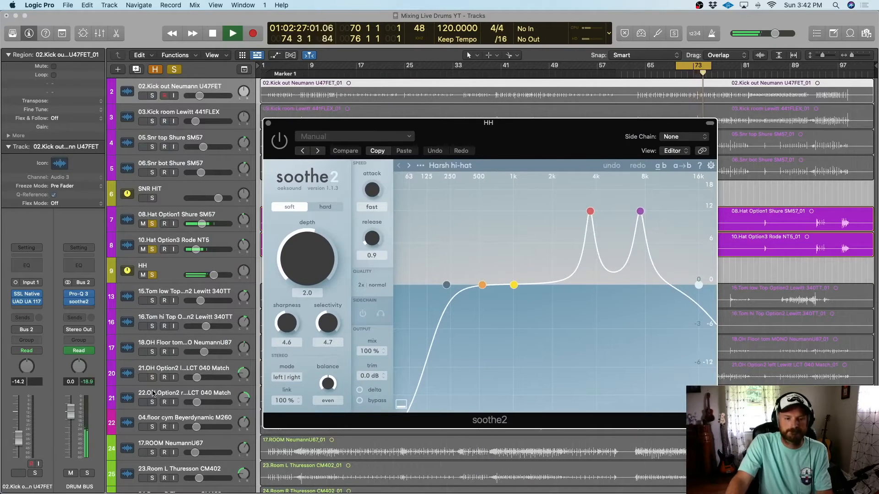
left_click(269, 124)
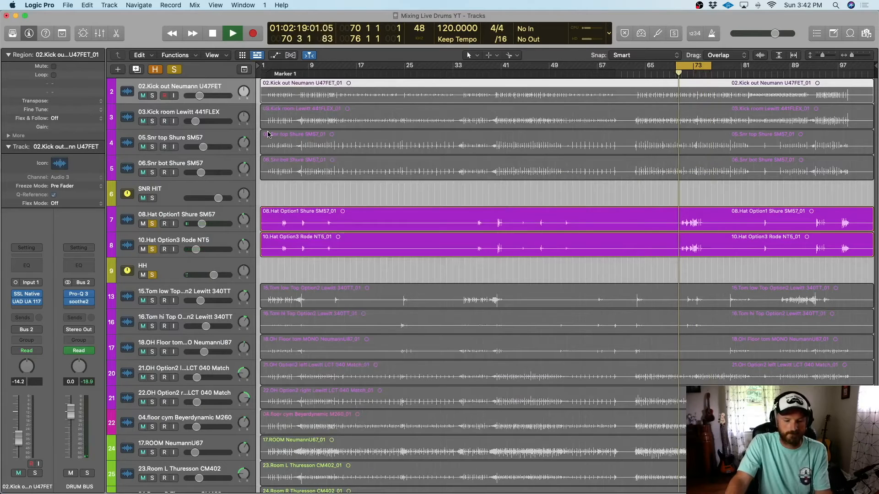
key("x")
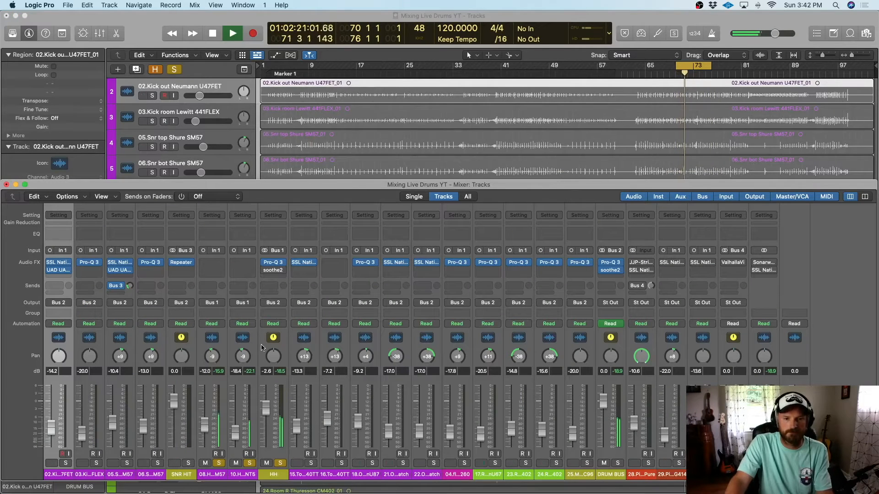
left_click(273, 270)
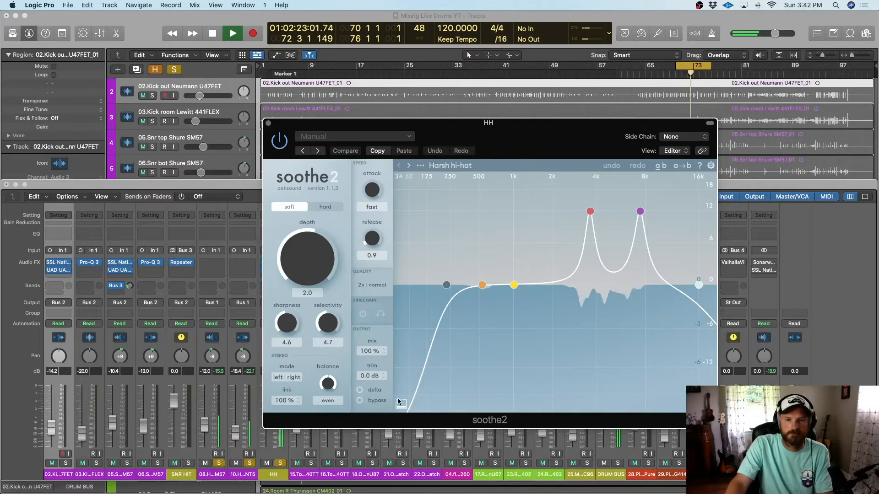
- Audition soothe2's delta signal on the hi-hats, compare the plug-in bypassed and active, and close it with playback stopped
left_click(360, 390)
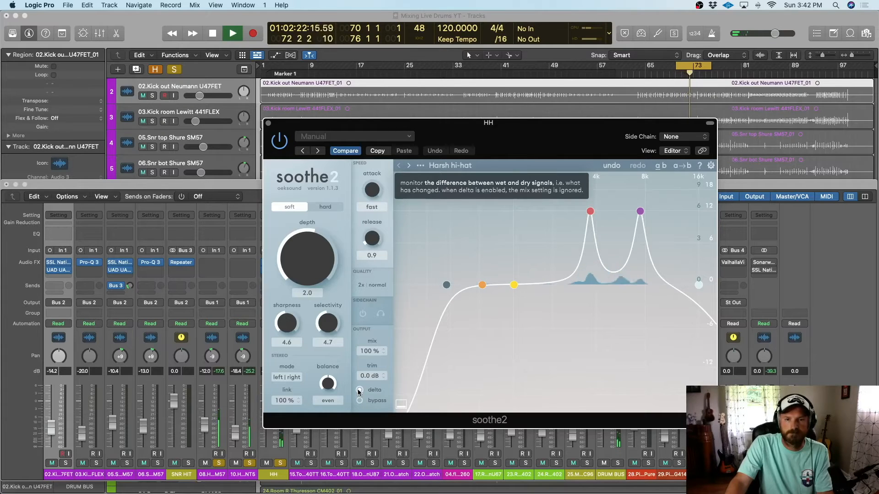
left_click(359, 391)
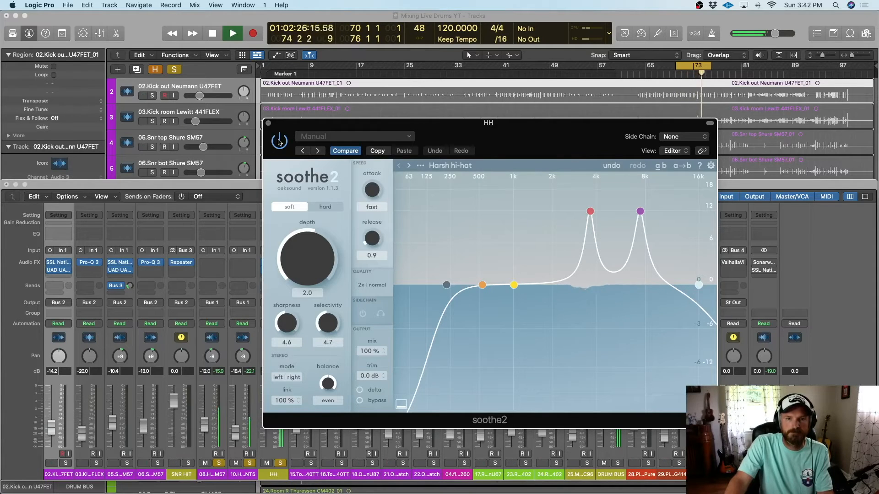
key("space")
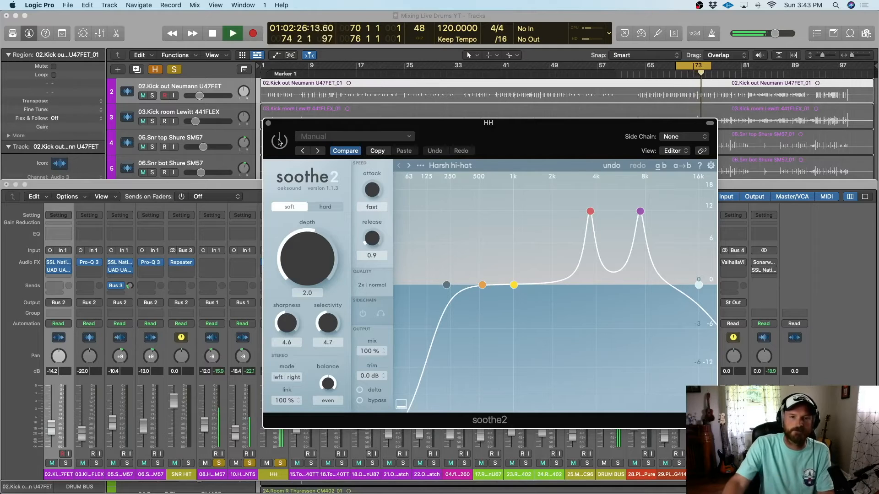
left_click(278, 138)
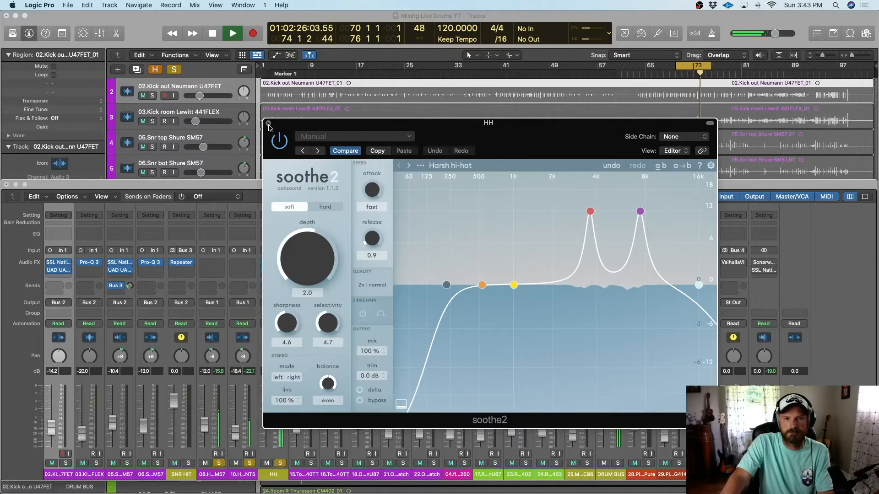
key("space")
left_click(270, 125)
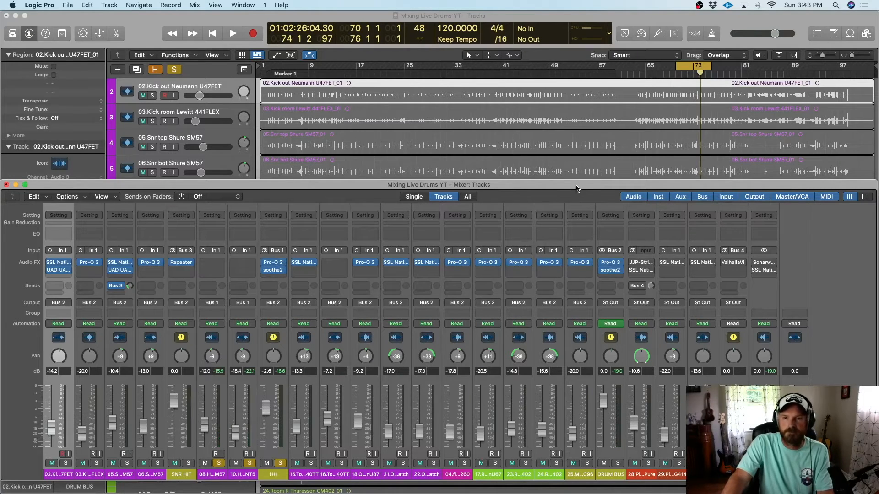
- Close the mixer, clear all solos, and set the cycle range from bar 29 to bar 78
left_click_drag(577, 188, 575, 188)
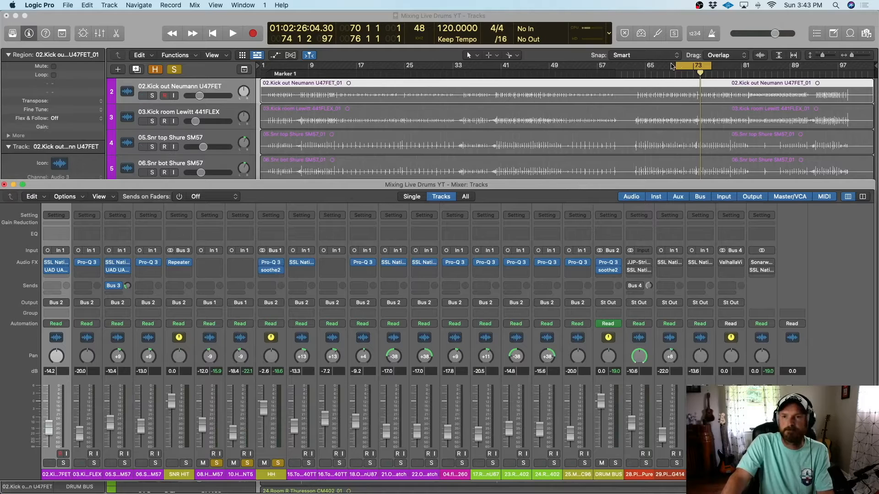
left_click_drag(677, 68, 740, 68)
key("x")
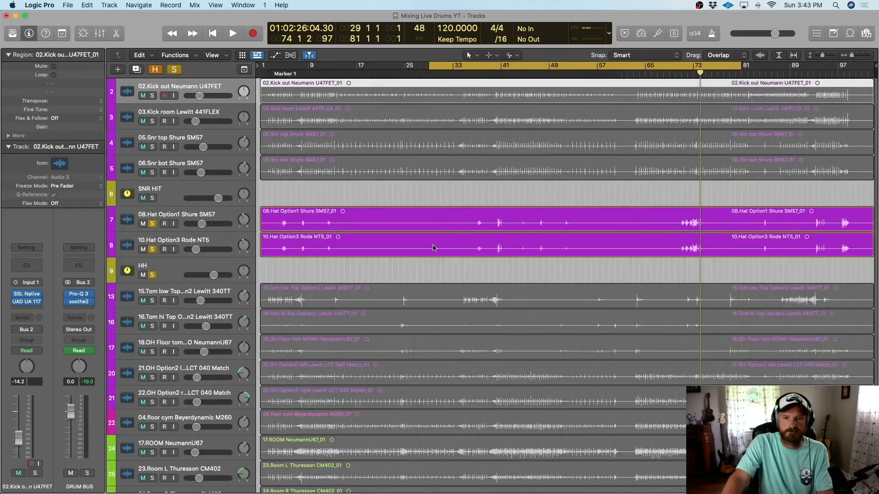
left_click(174, 70)
scroll(398, 215, "down", 8)
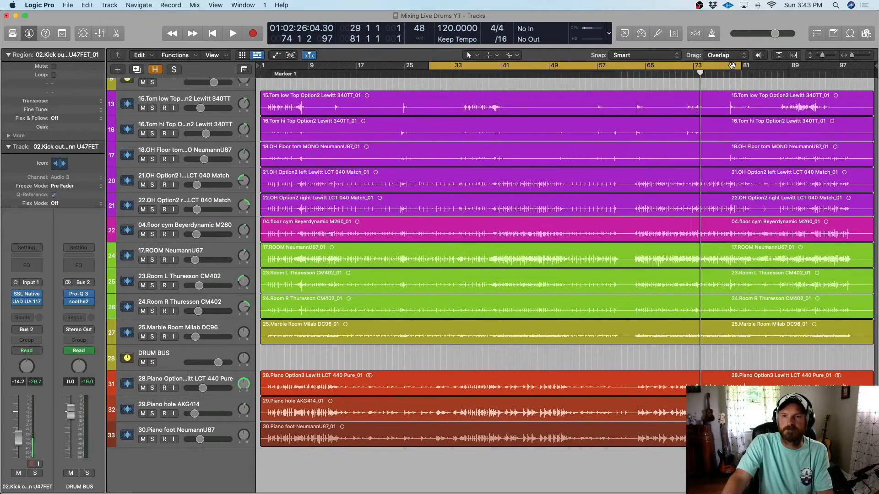
left_click_drag(739, 67, 723, 67)
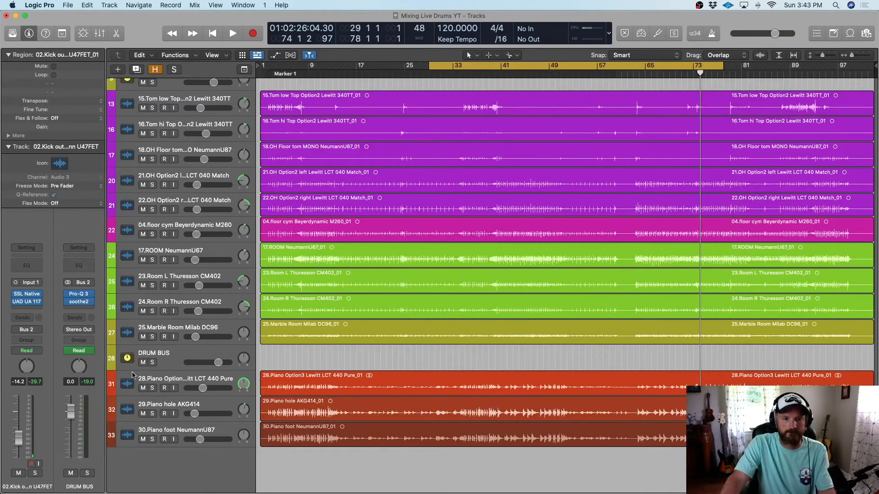
- Play the Lewitt LCT 440 Pure piano track soloed and compare its JJP-Strings-Keys plug-in off and on, leaving it enabled
left_click(166, 379)
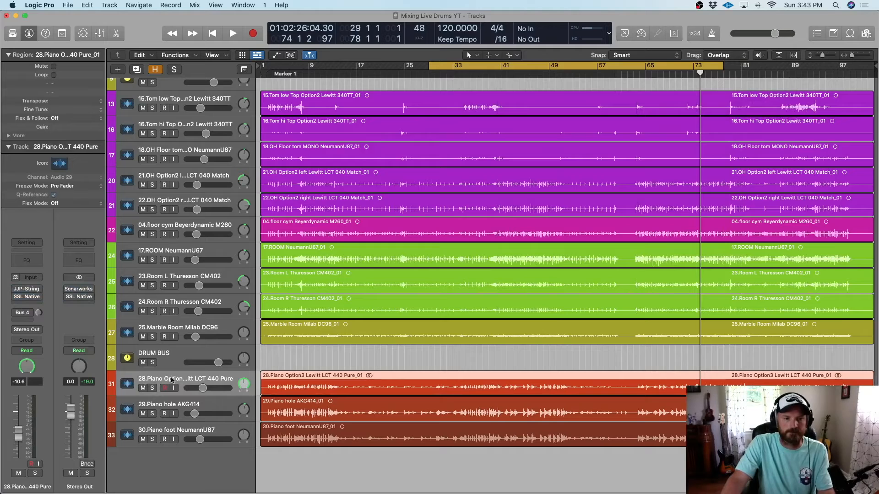
left_click(29, 291)
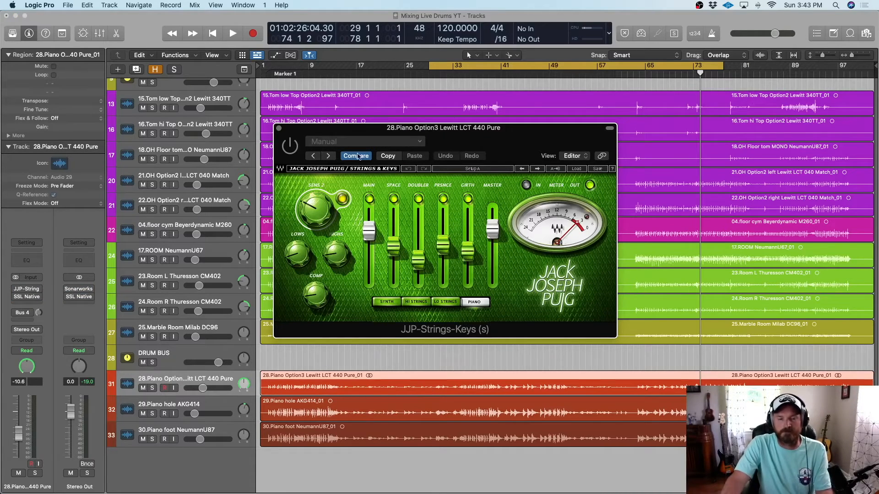
left_click_drag(530, 149, 590, 139)
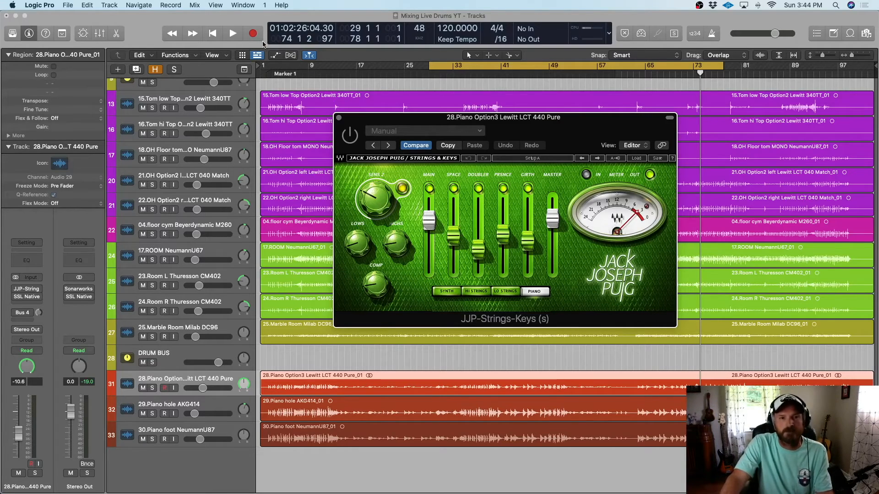
left_click(233, 33)
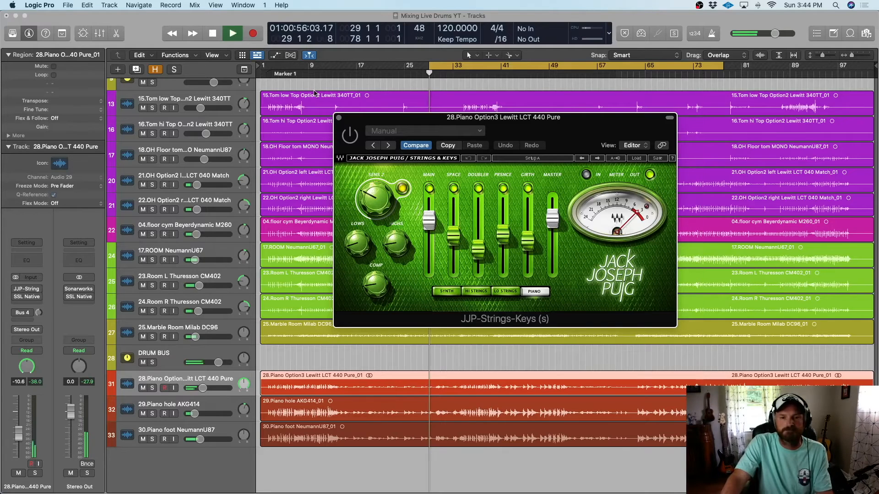
left_click(152, 388)
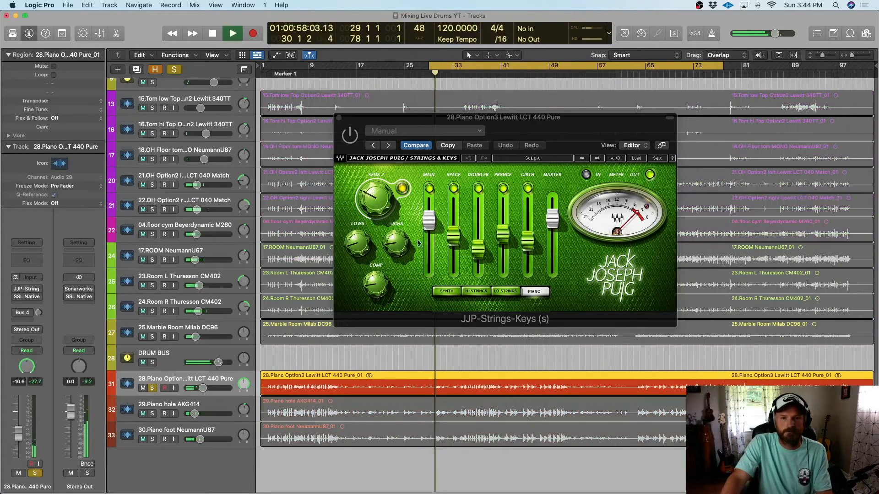
left_click(350, 135)
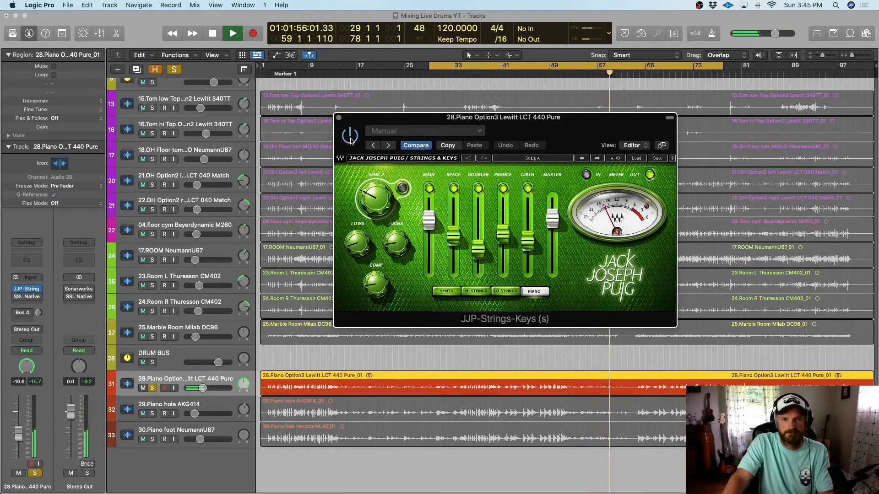
key("space")
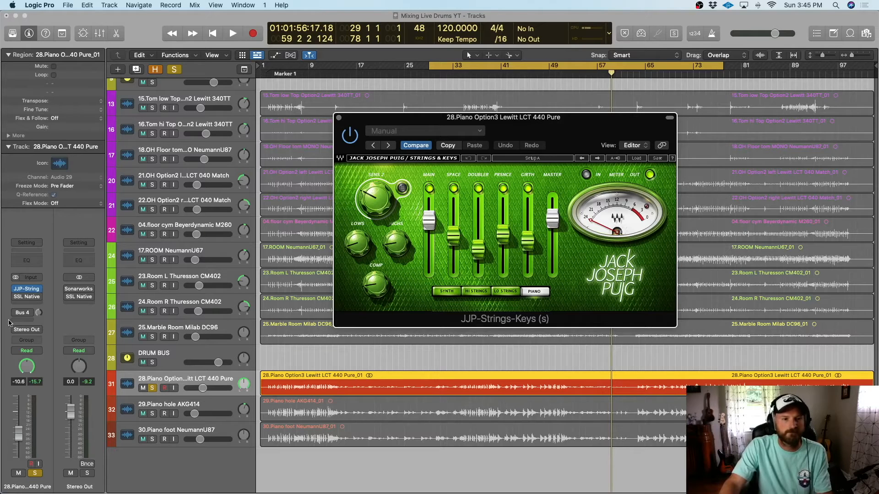
- Replace the JJP-Strings-Keys window with the piano's SSL Native Channelstrip, review its EQ band settings, and switch it on
left_click(30, 301)
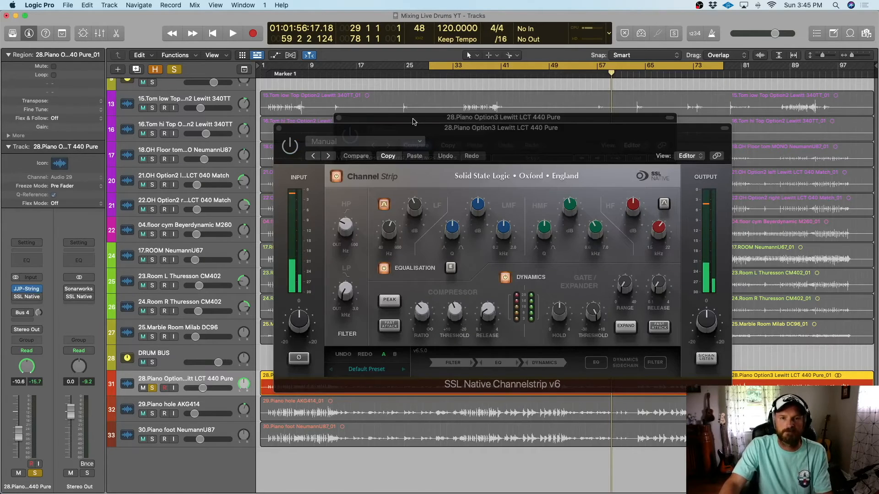
left_click(409, 121)
left_click(340, 118)
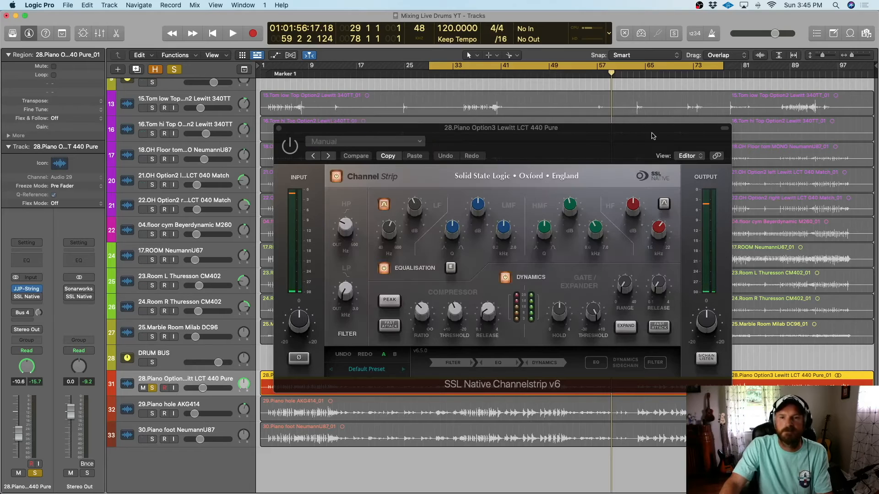
left_click_drag(619, 145, 616, 128)
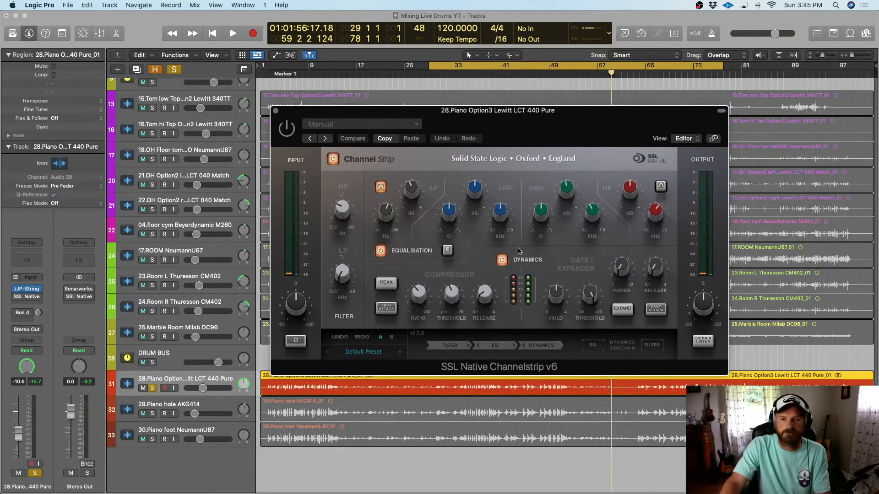
mouse_move(412, 193)
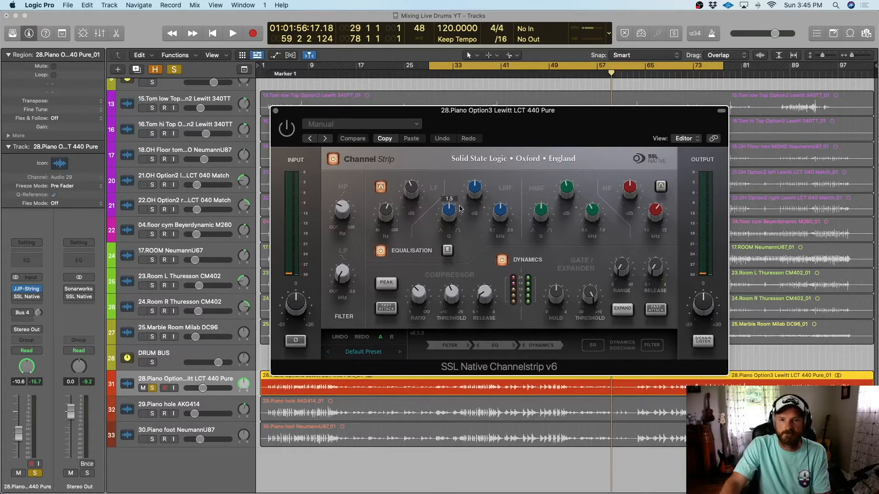
mouse_move(387, 209)
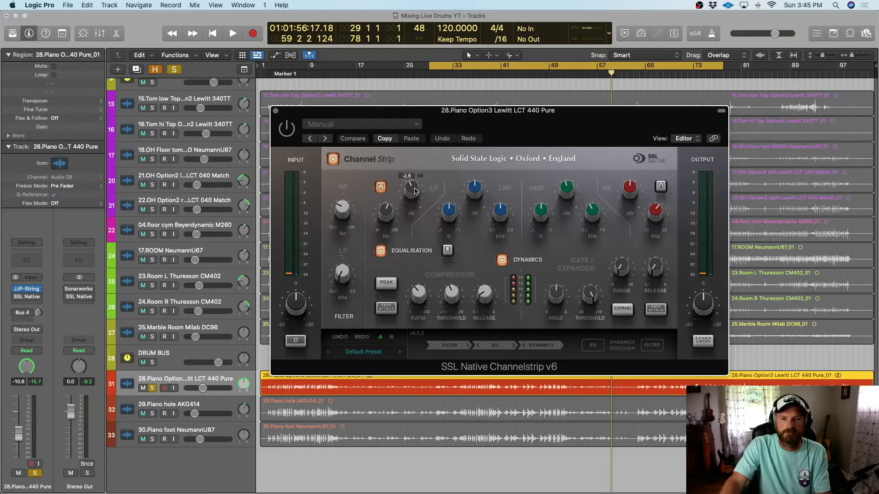
mouse_move(519, 209)
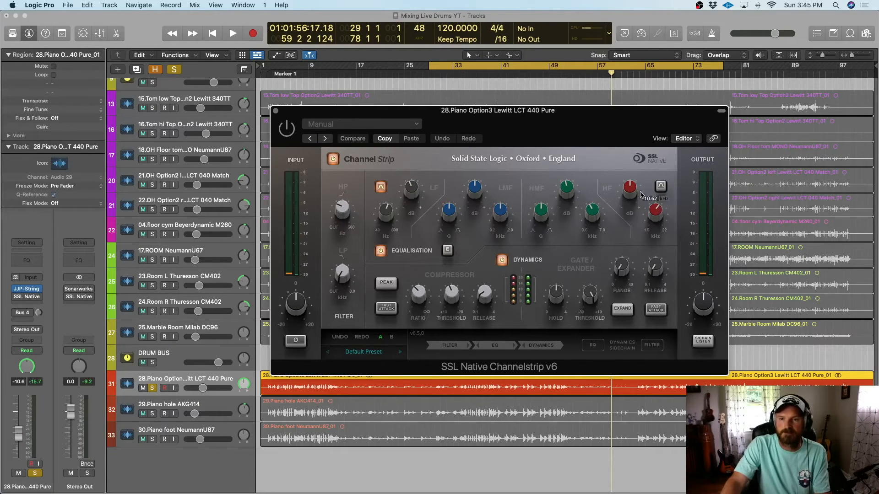
mouse_move(660, 214)
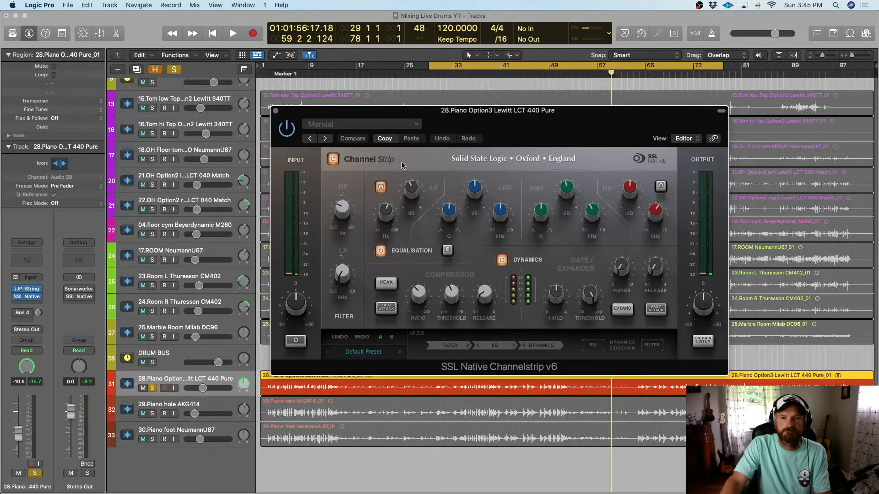
- Audition the soloed piano with the SSL Native Channelstrip active, then close the plug-in and stop playback
key("space")
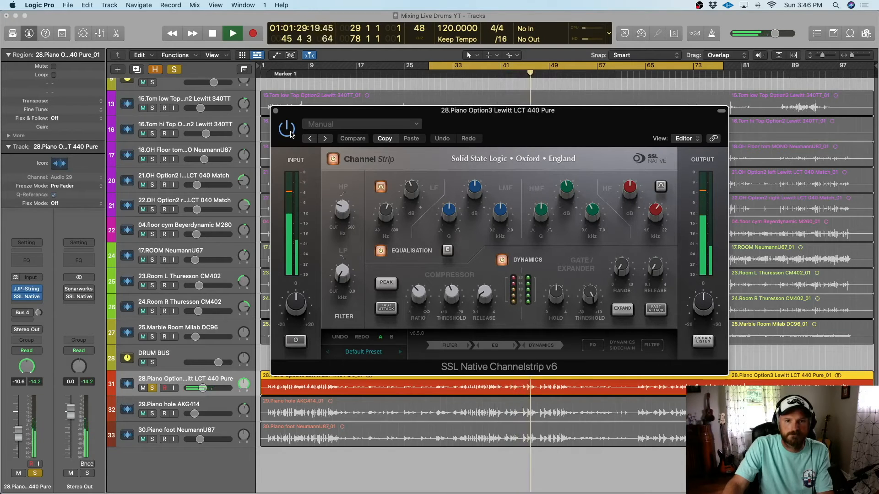
left_click(275, 111)
key("space")
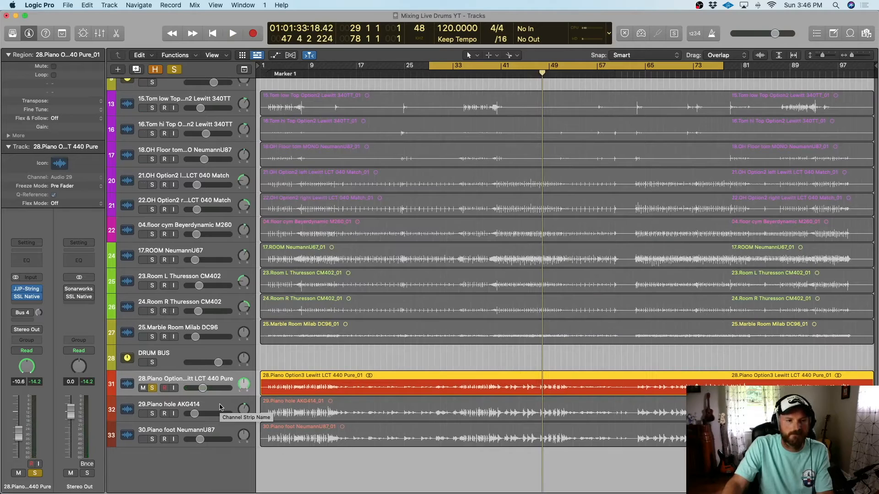
- In the mixer, enable the Lewitt piano's Bus 4 send and the PIANO VRB channel's ValhallaVintageVerb, and check the reverb's settings
left_click(219, 407)
left_click(207, 383)
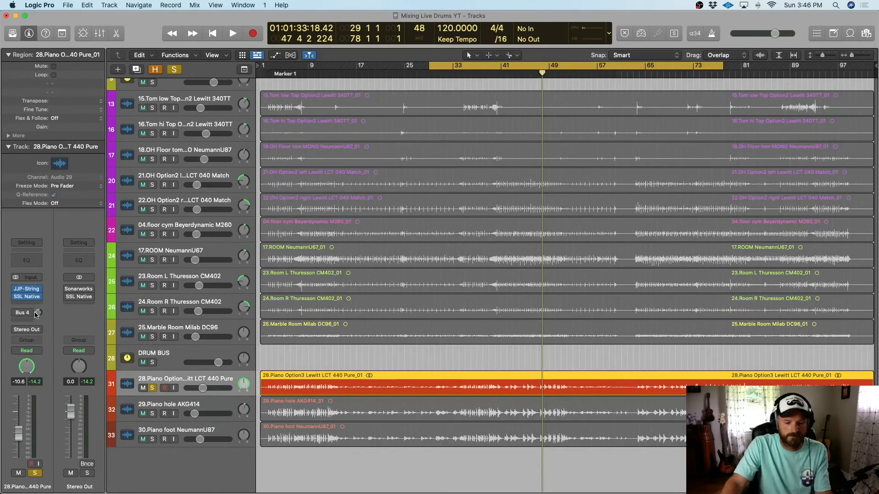
key("x")
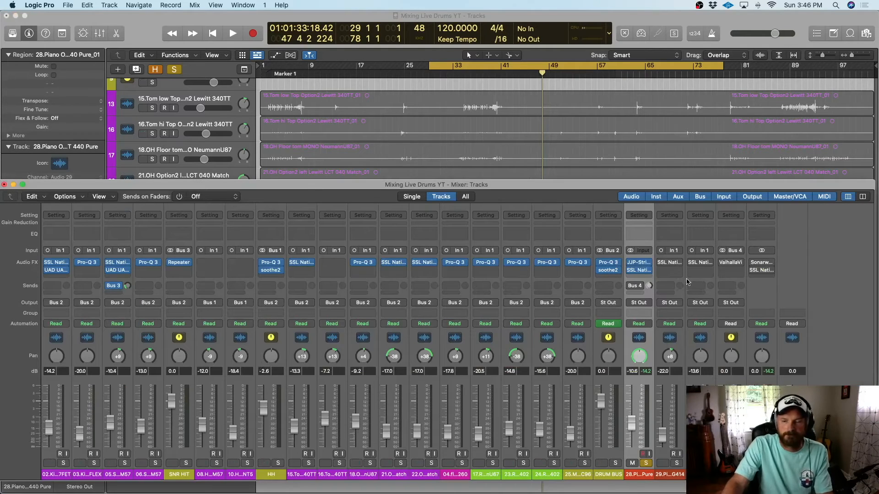
left_click(629, 287)
left_click(722, 263)
left_click(731, 264)
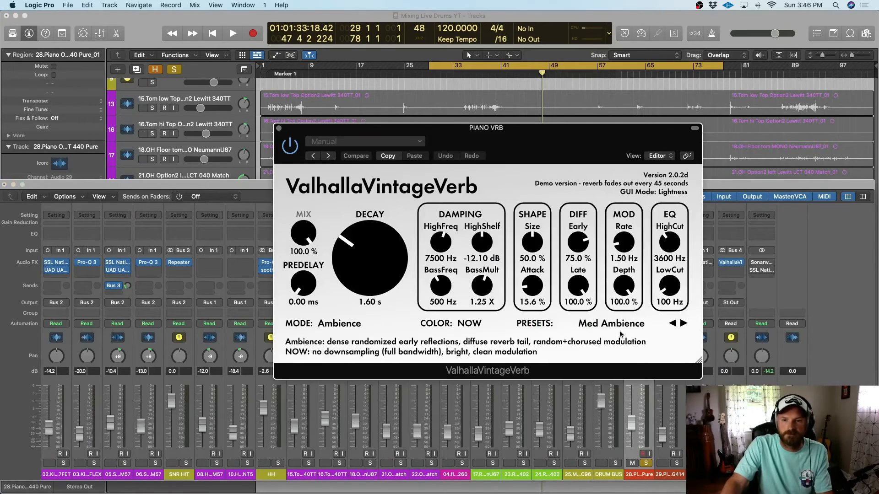
left_click(279, 128)
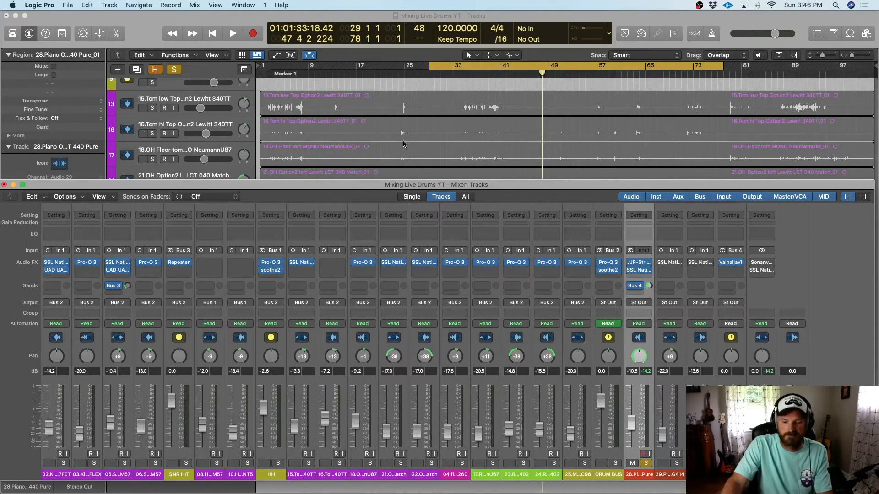
- Audition the soloed Lewitt LCT 440 Pure piano through its ValhallaVintageVerb reverb channel, and stop playback
key("space")
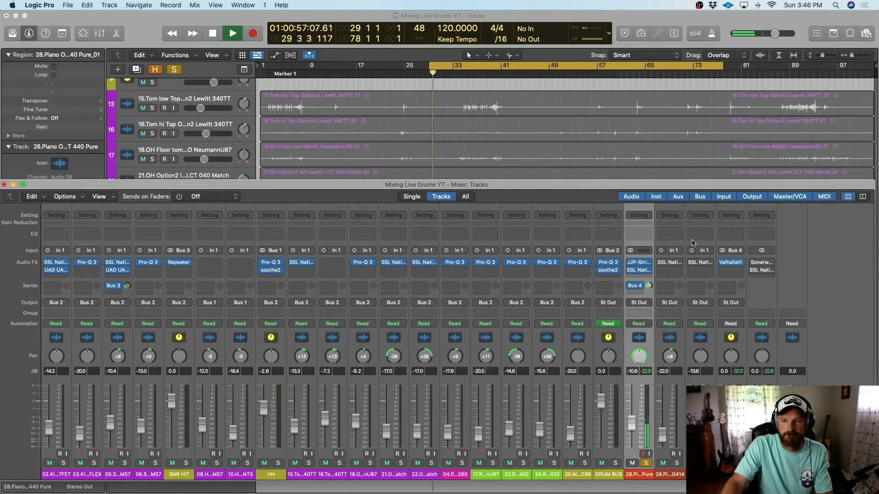
mouse_move(723, 265)
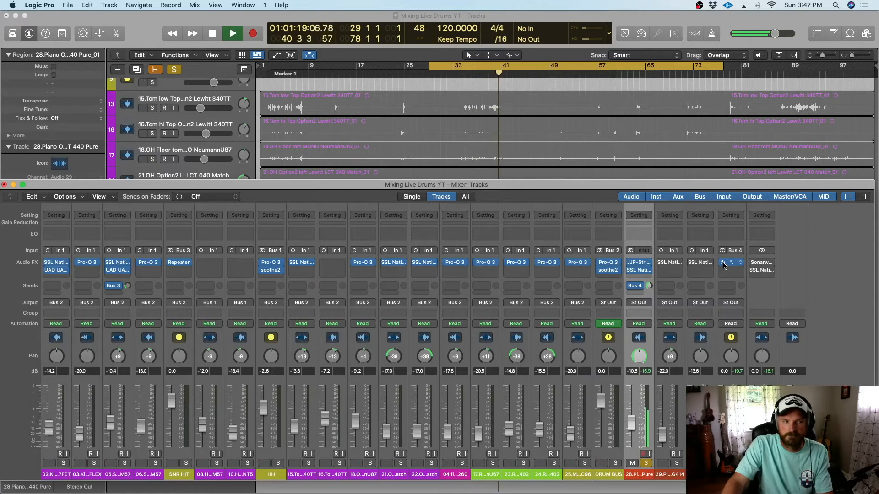
key("space")
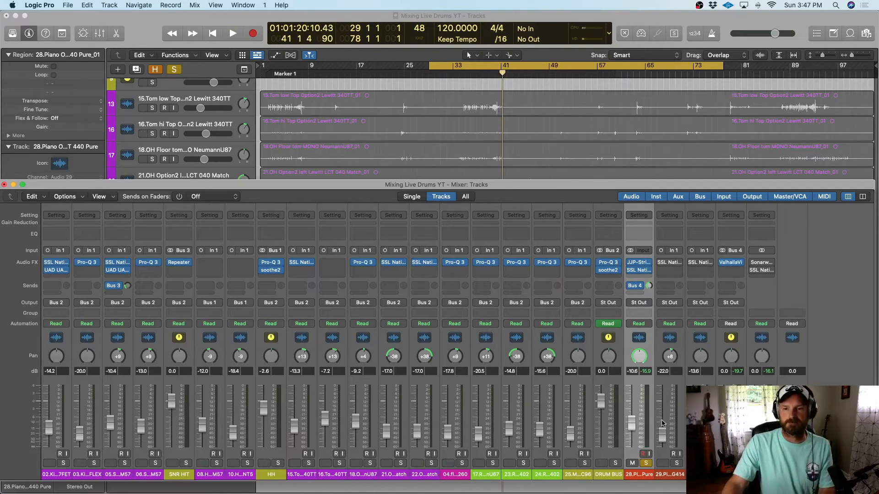
- Move the solo from the Lewitt piano to the 29.Piano hole AKG414 track and close the mixer
left_click(645, 463)
left_click(677, 464)
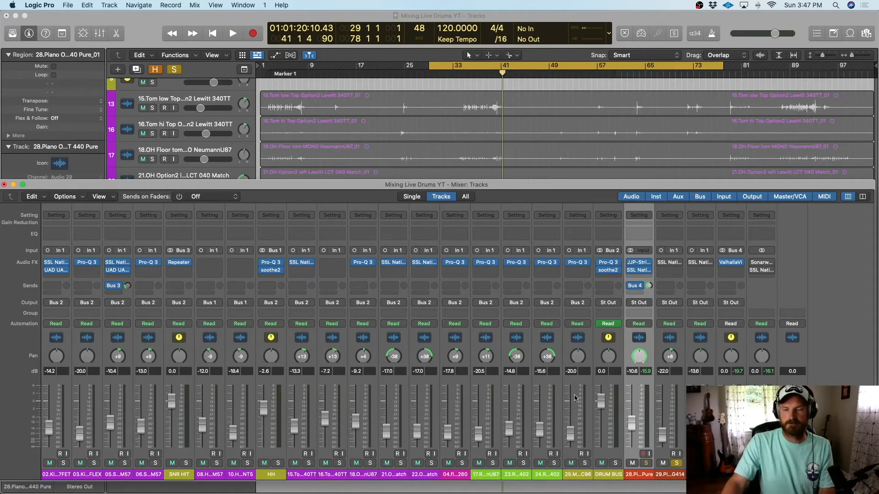
left_click(5, 185)
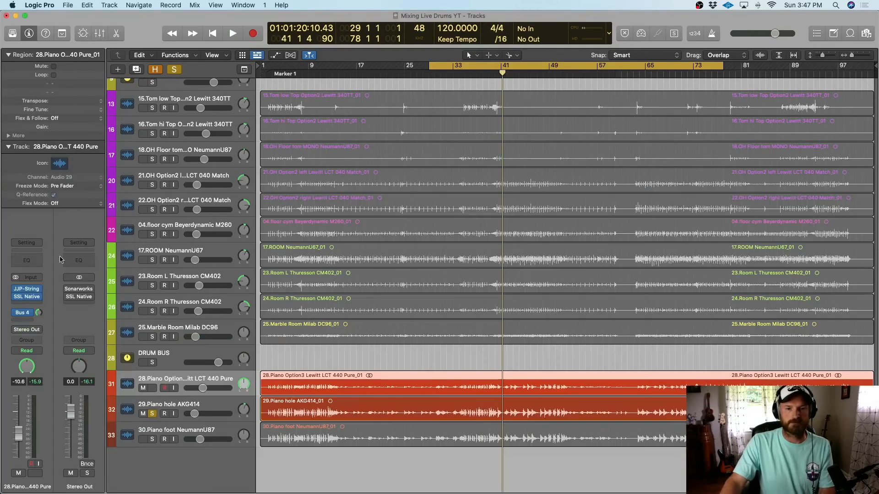
left_click(221, 407)
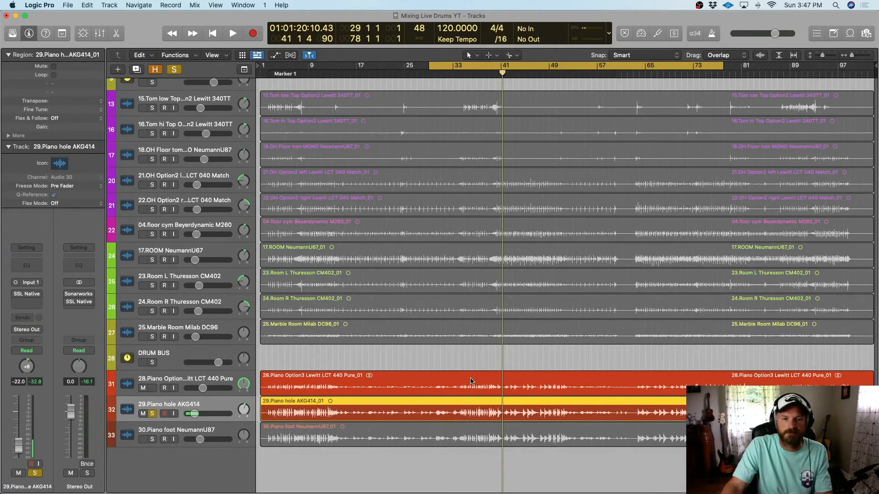
left_click(175, 379)
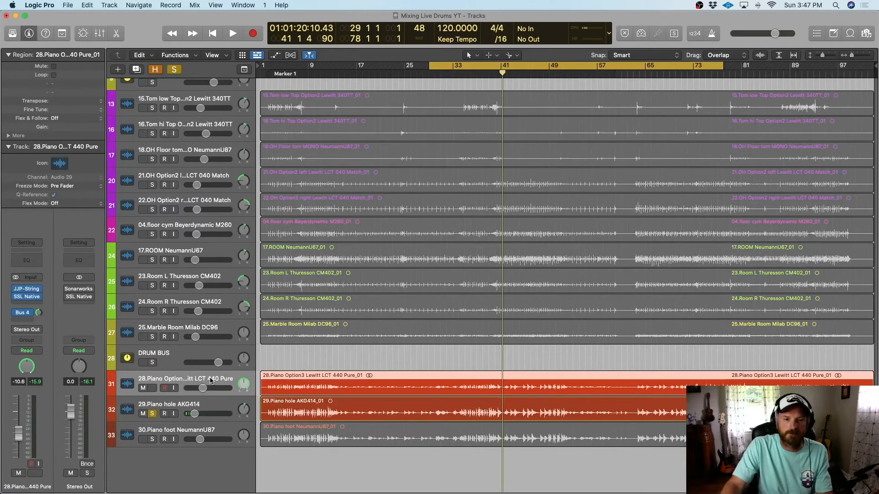
key("ctrl+s")
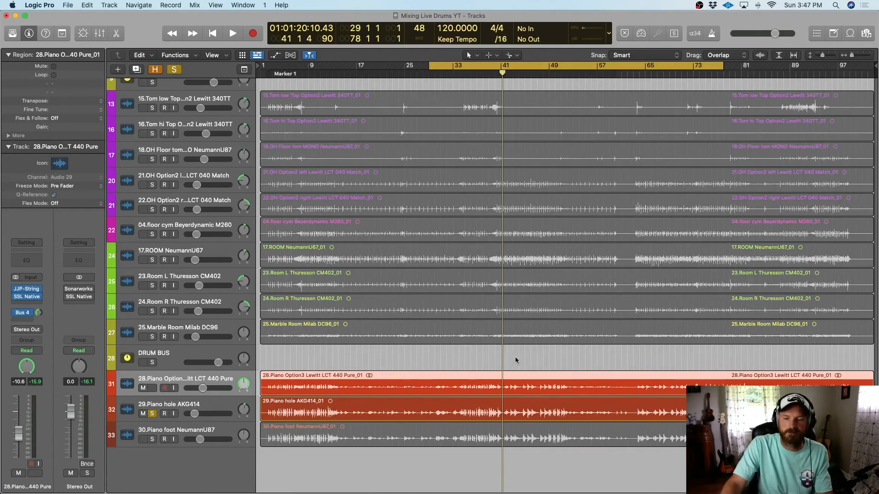
- Select the 29.Piano hole AKG414 track, review its SSL Native Channelstrip settings, and close the plug-in
left_click(220, 406)
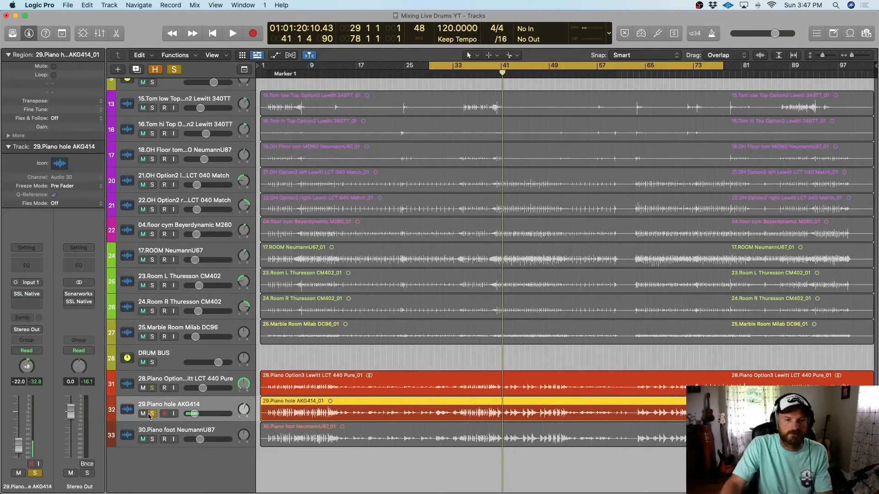
left_click(25, 296)
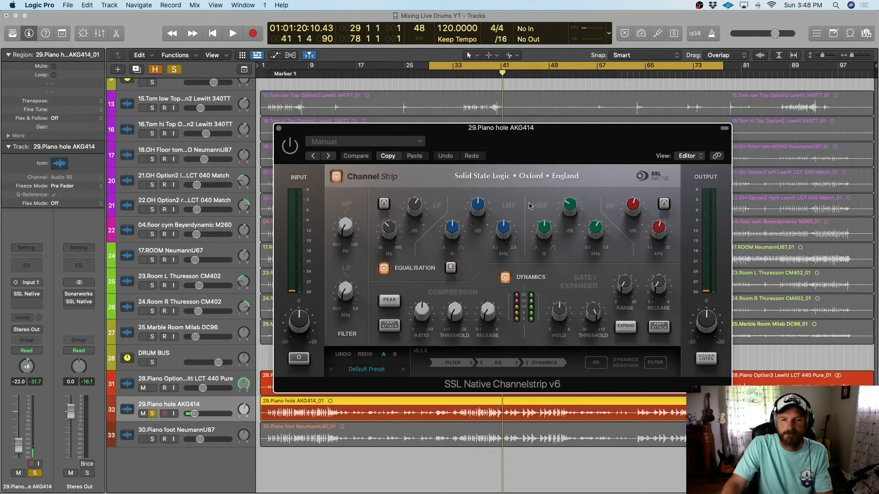
left_click(278, 128)
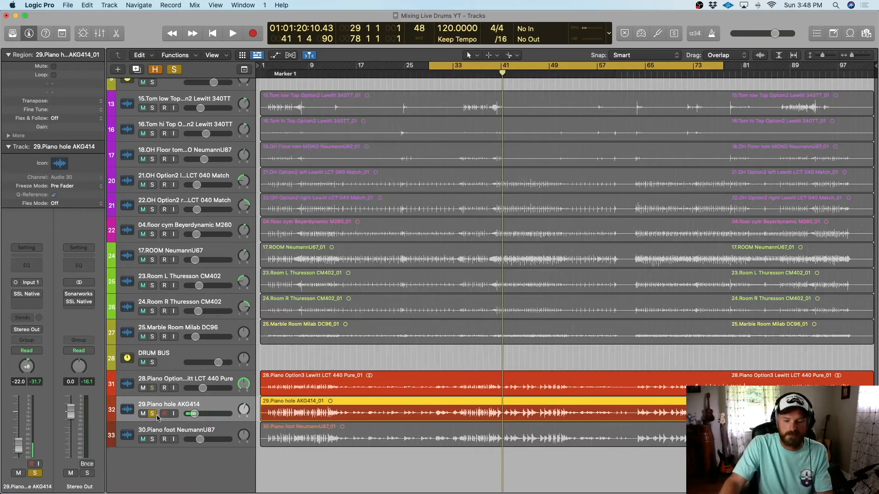
- Play the soloed AKG414 piano with its SSL Native Channelstrip switched on, add the Lewitt piano to the solo, and stop playback
left_click(232, 34)
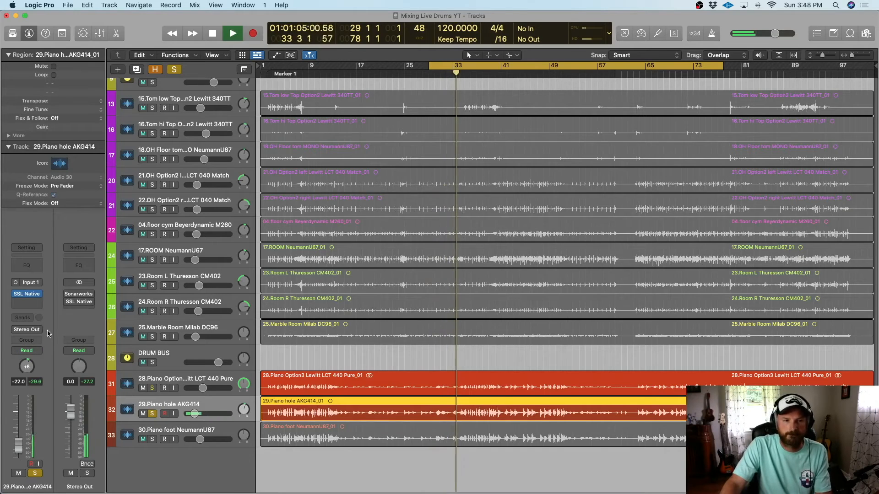
mouse_move(15, 297)
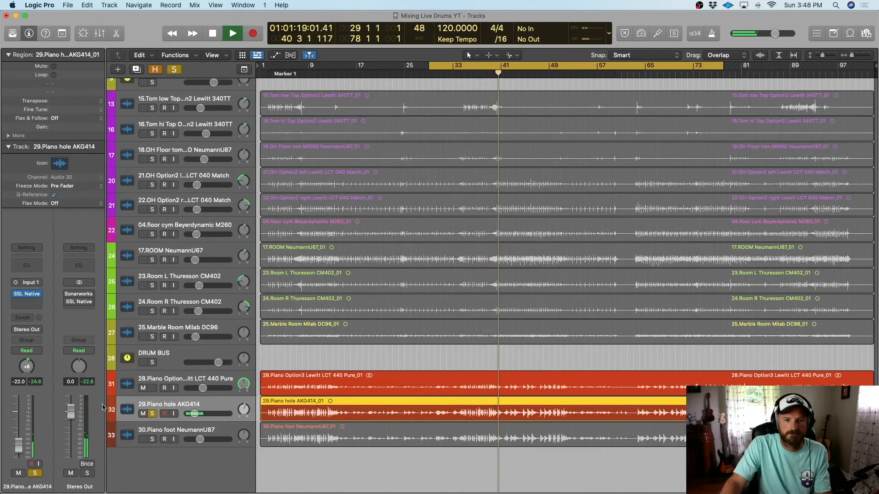
left_click(153, 389)
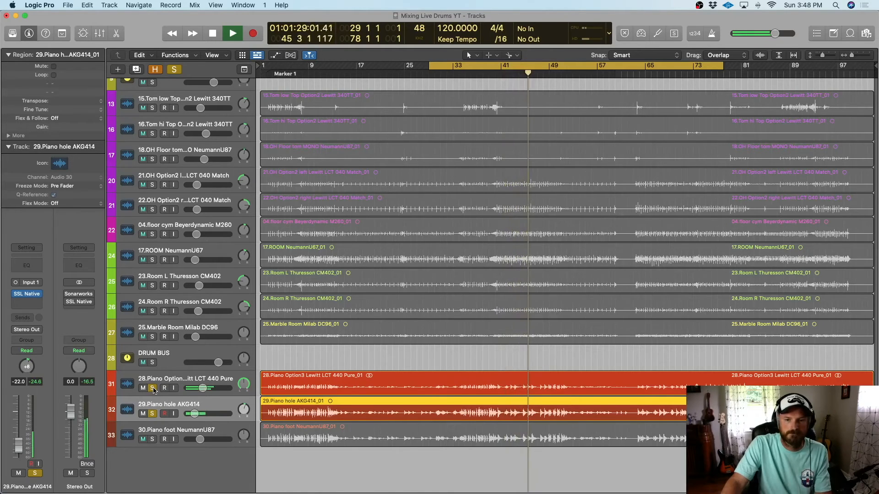
key("space")
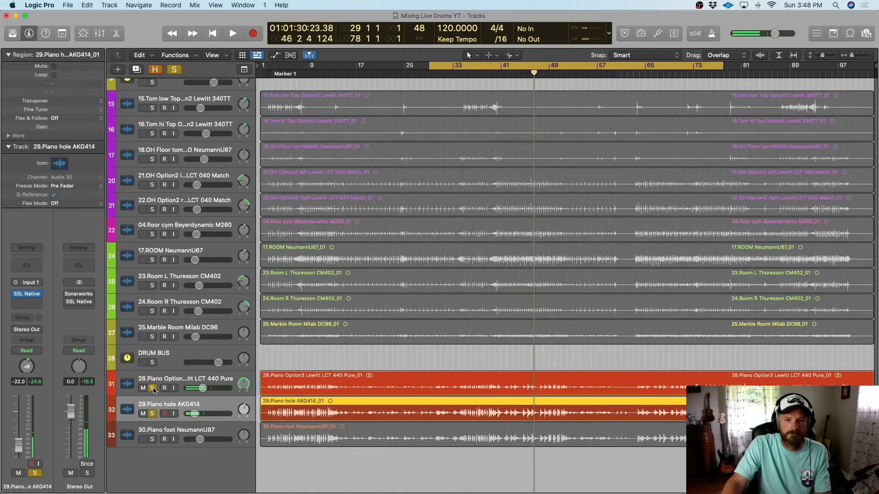
- Select the 30.Piano foot NeumannU87 track and review the EQ settings of its SSL Native Channelstrip, closing the plug-in when done
left_click(183, 433)
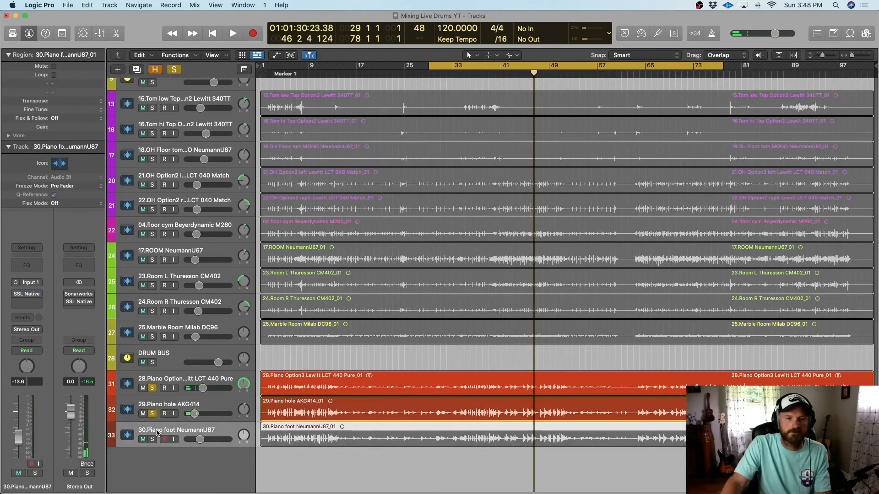
left_click(27, 296)
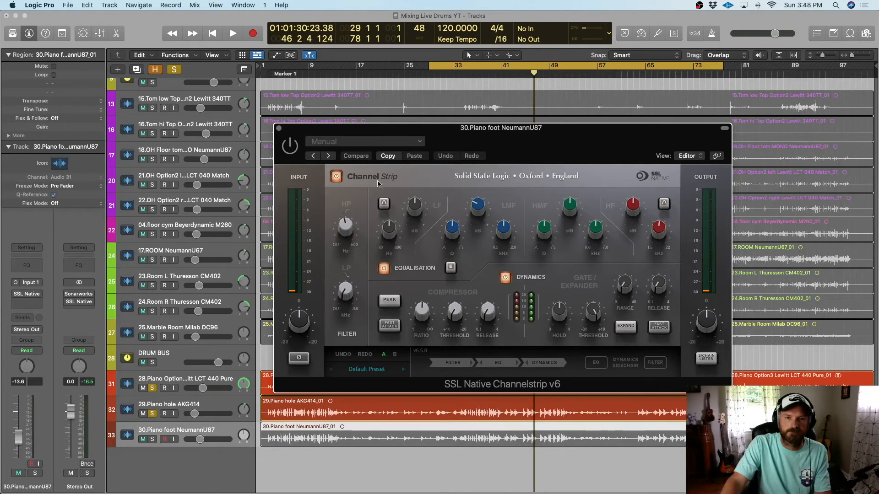
mouse_move(476, 206)
mouse_move(503, 229)
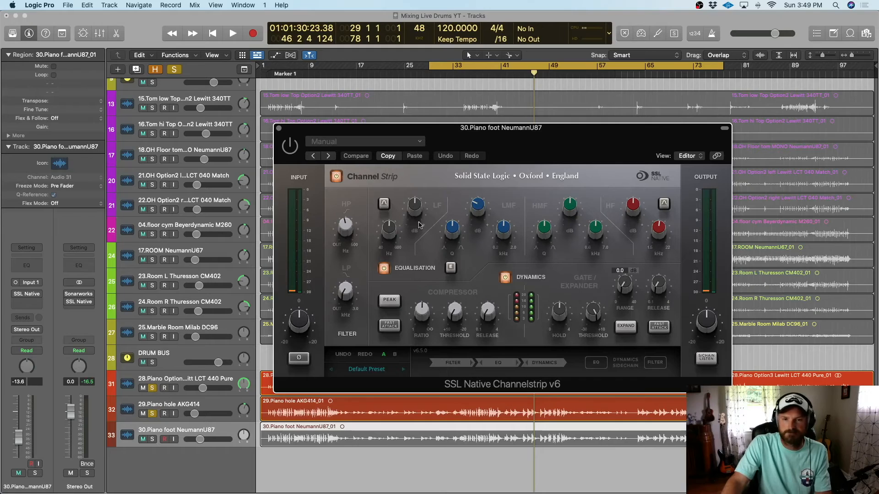
left_click(279, 129)
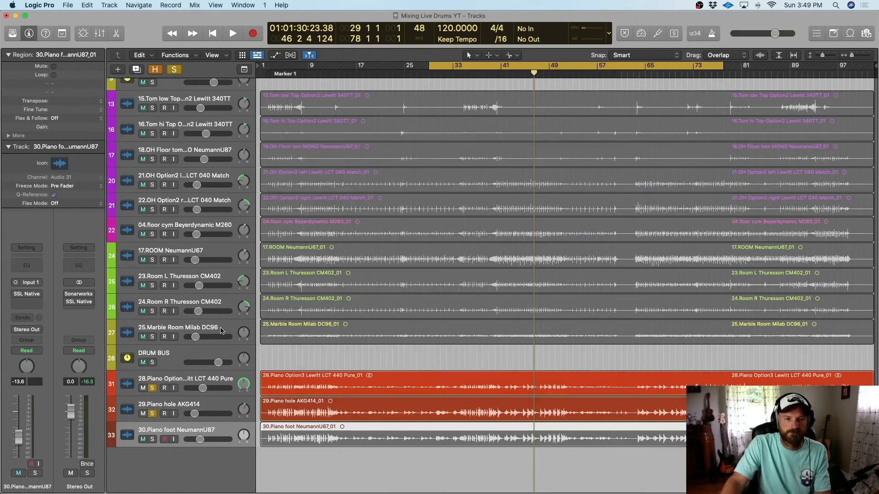
- Solo only the Piano foot NeumannU87 track, play it, and switch on its SSL Native Channelstrip in the mixer
left_click(152, 413)
left_click(152, 439)
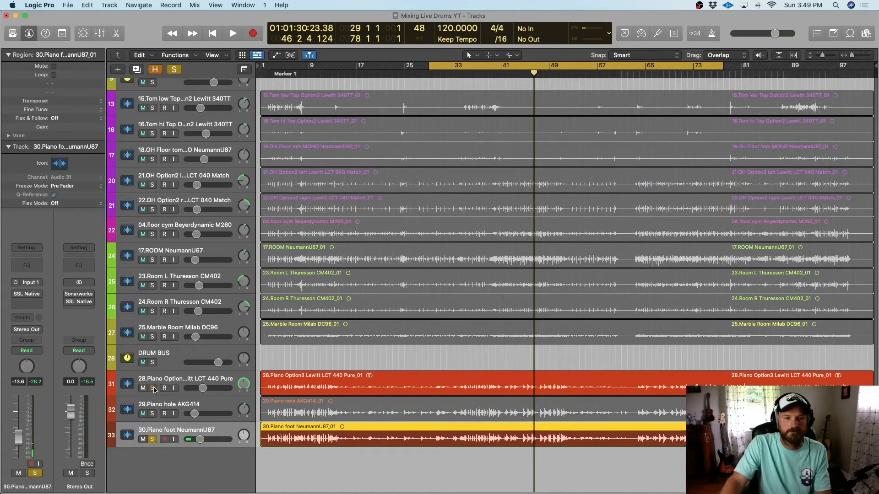
key("space")
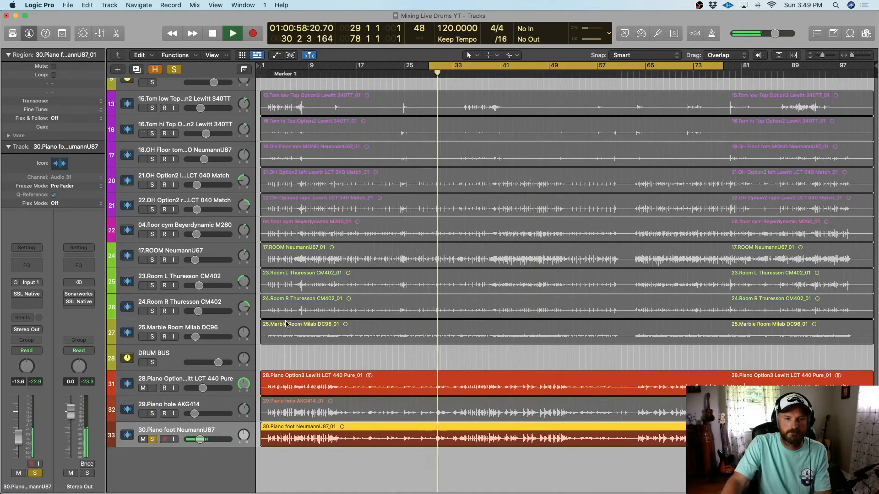
key("super+2")
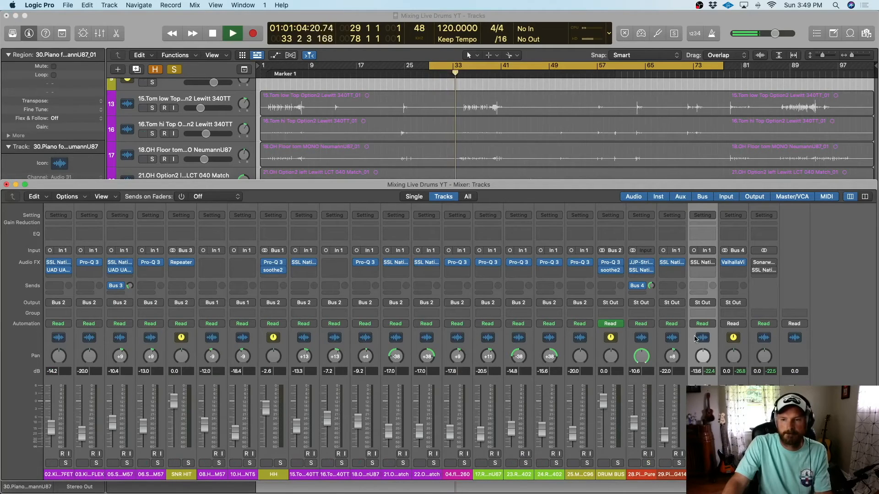
mouse_move(694, 265)
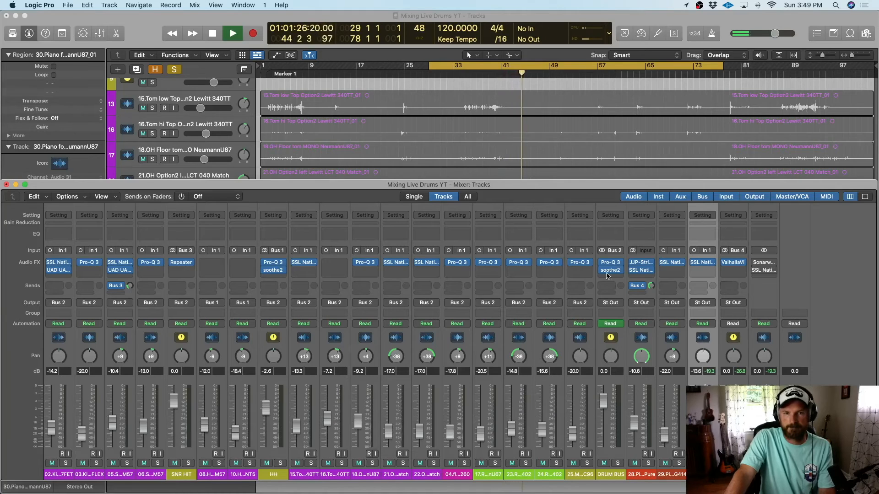
- Solo all three piano tracks together, audition their blend while checking levels in the mixer, and stop playback
left_click(7, 185)
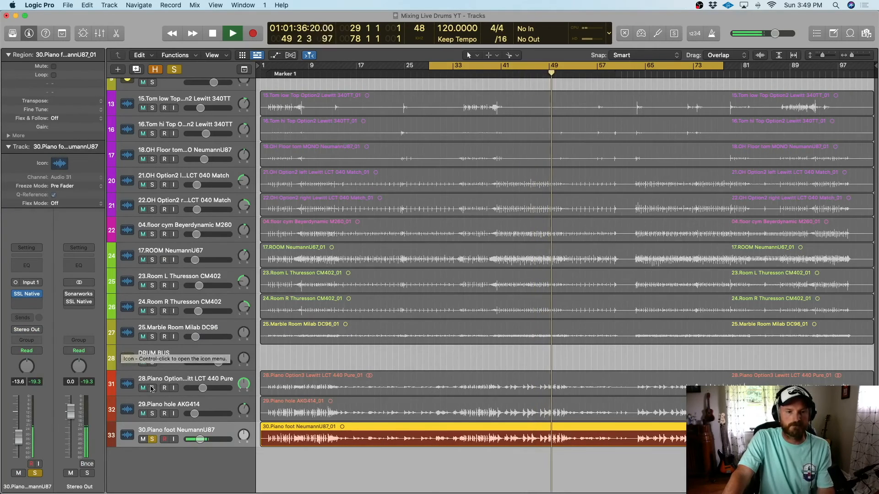
left_click(152, 388)
left_click(153, 414)
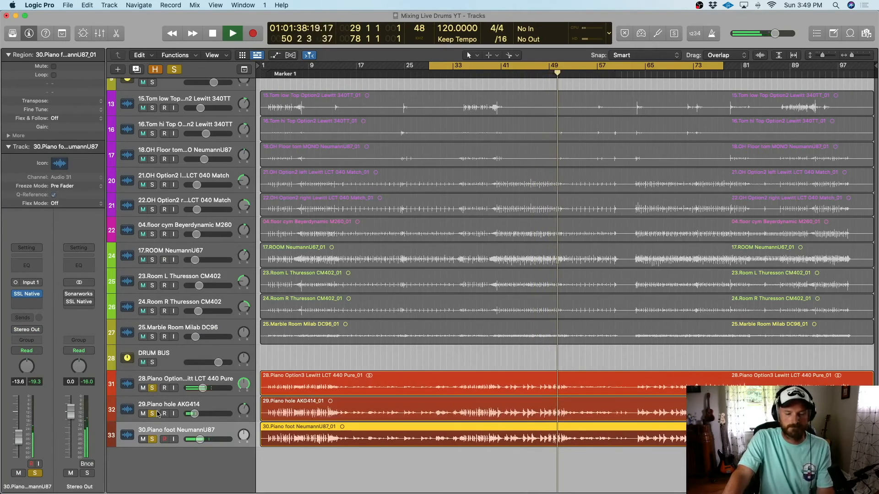
key("x")
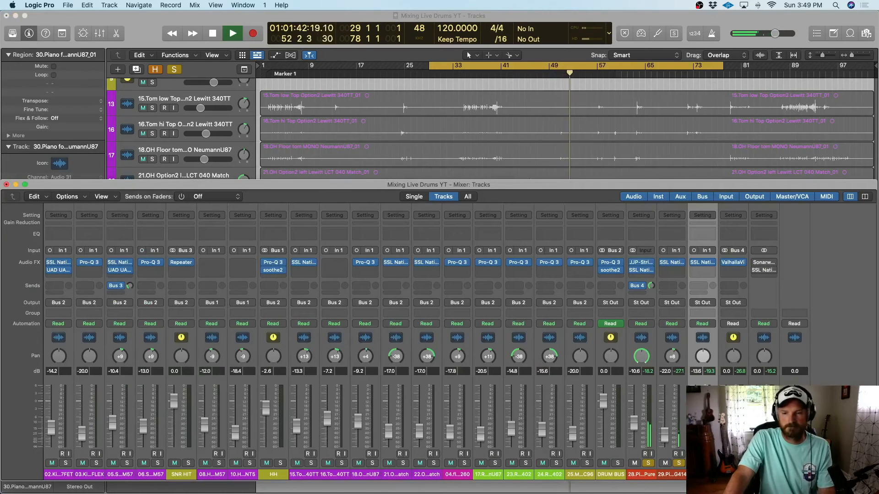
left_click(6, 185)
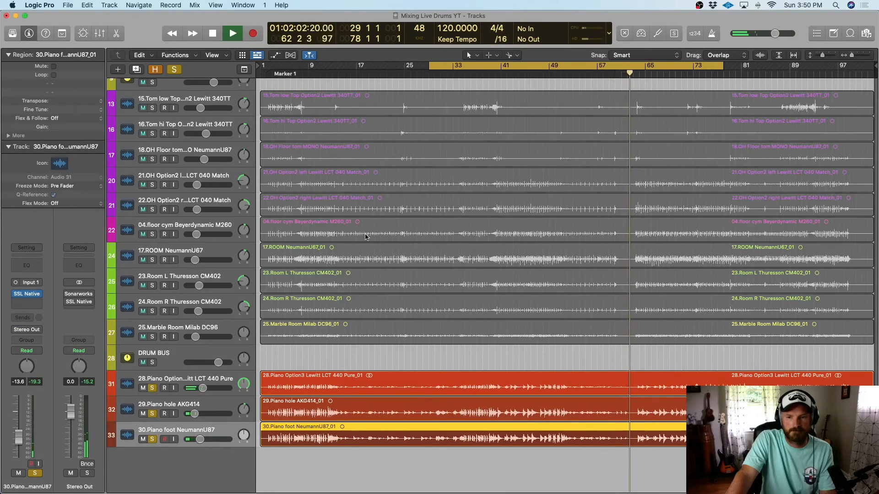
key("space")
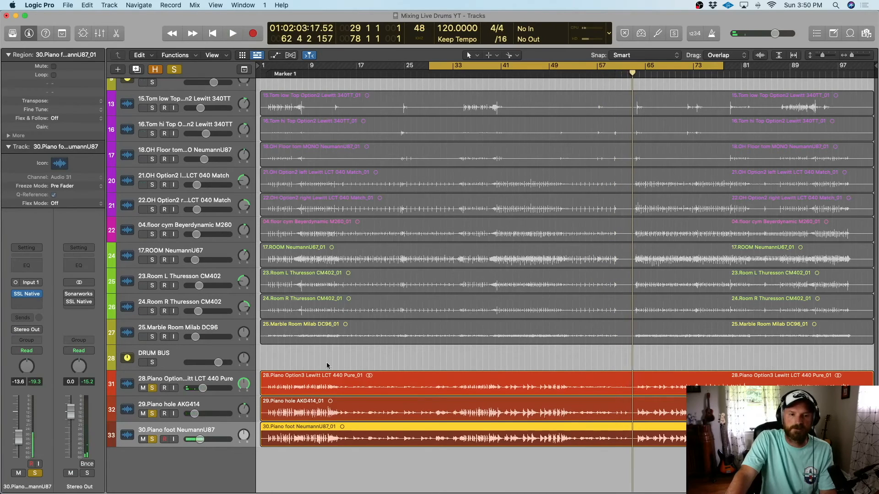
- Clear all solos, turn off the cycle range, and return the playhead to the project start
left_click(174, 69)
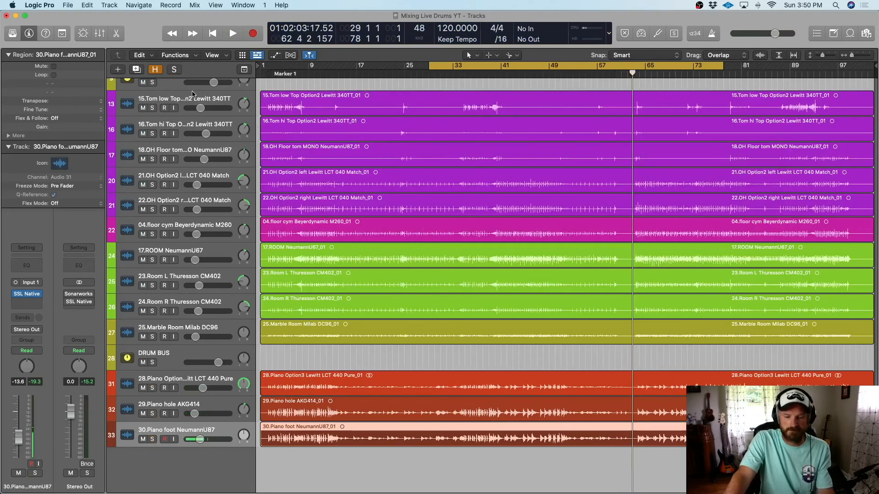
key("x")
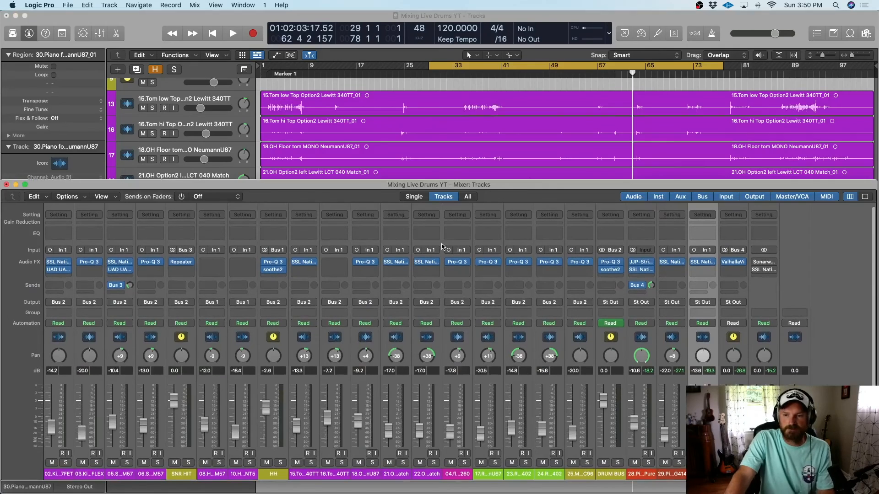
scroll(320, 257, "up", 1)
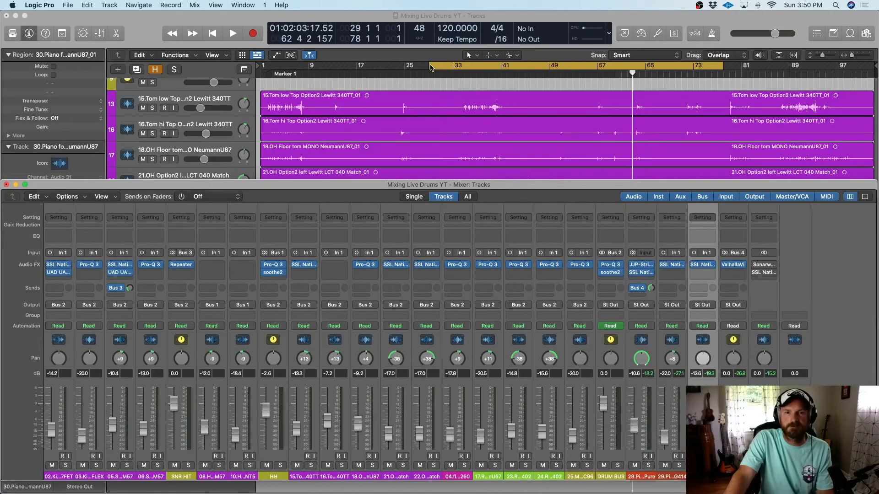
key("x")
left_click(408, 69)
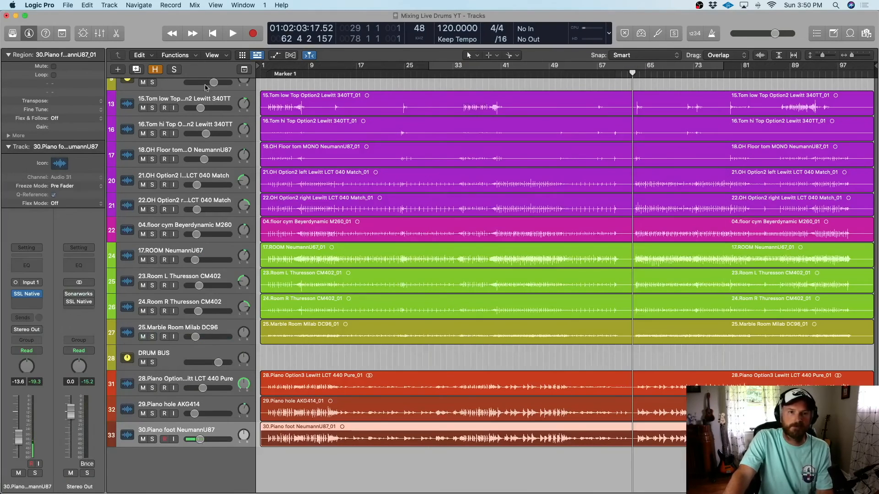
left_click(213, 34)
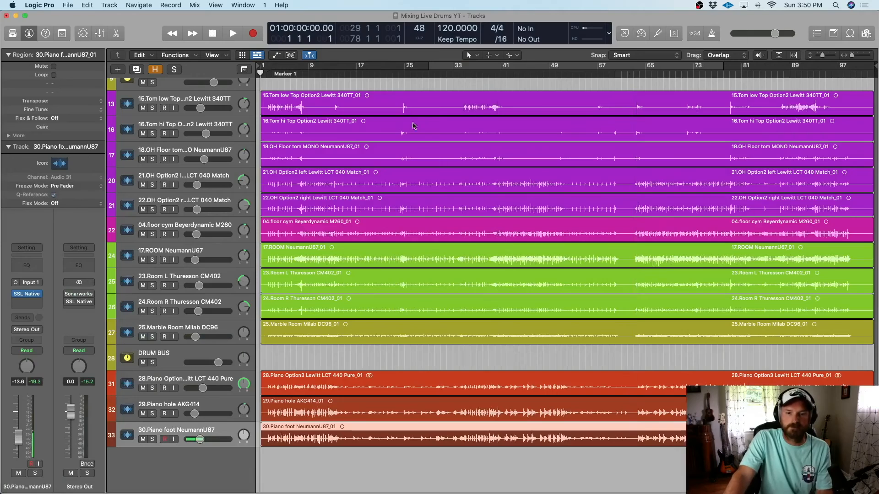